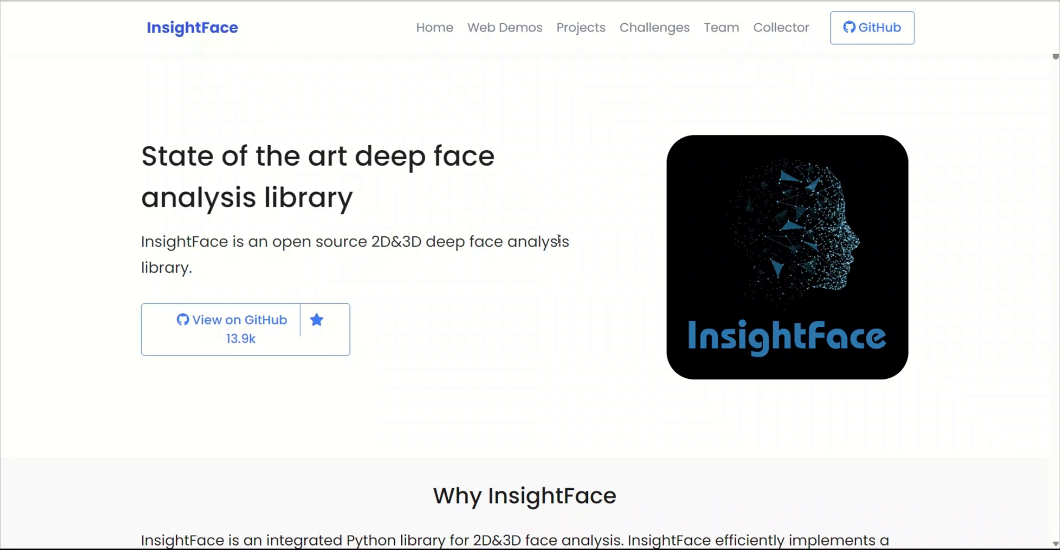
Review the InsightFace site through its projects to the Swapping demo, and read the face-swap README's disclaimer, introduction and slash commands.
scroll(587, 296, "down", 15)
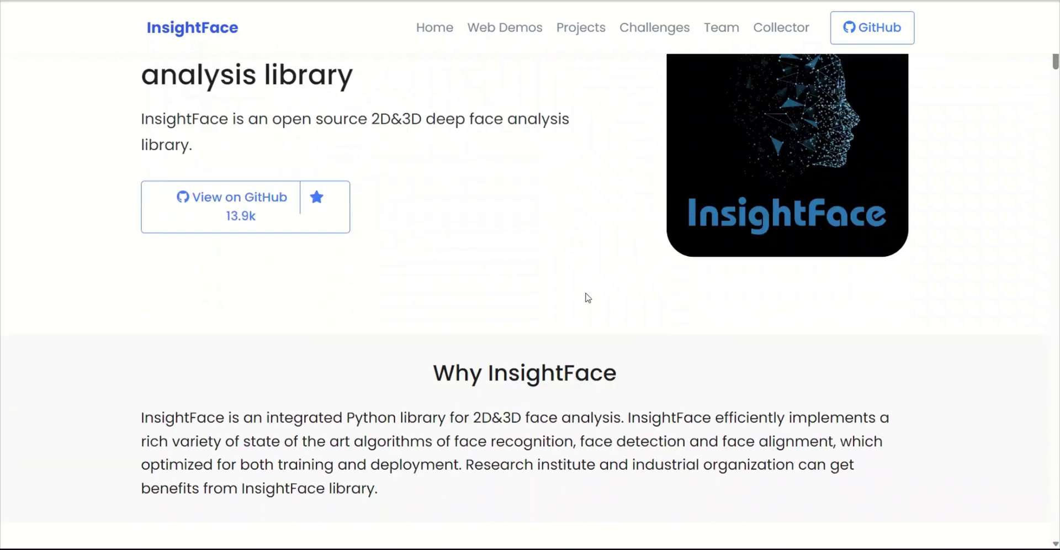
scroll(612, 205, "down", 12)
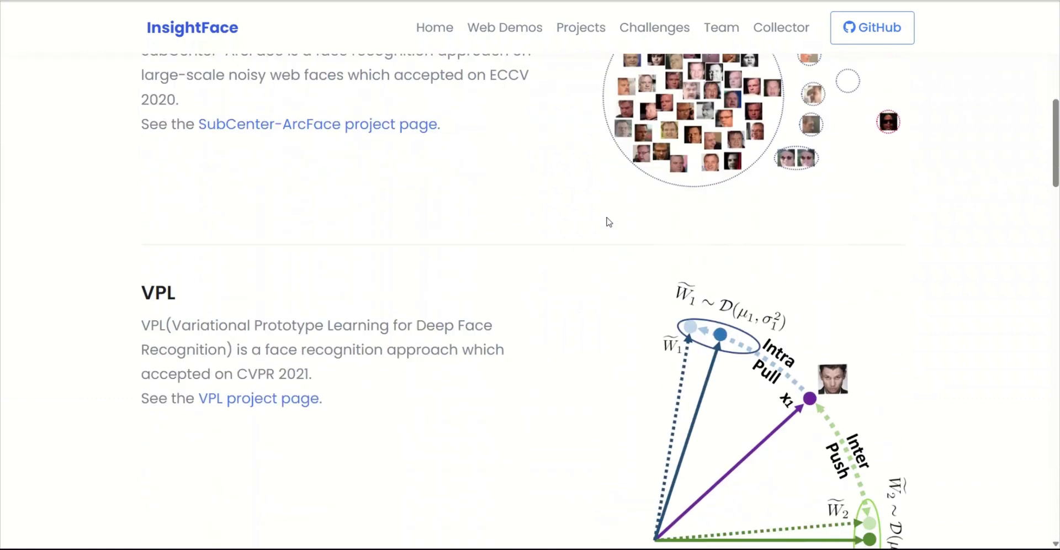
scroll(608, 222, "up", 2)
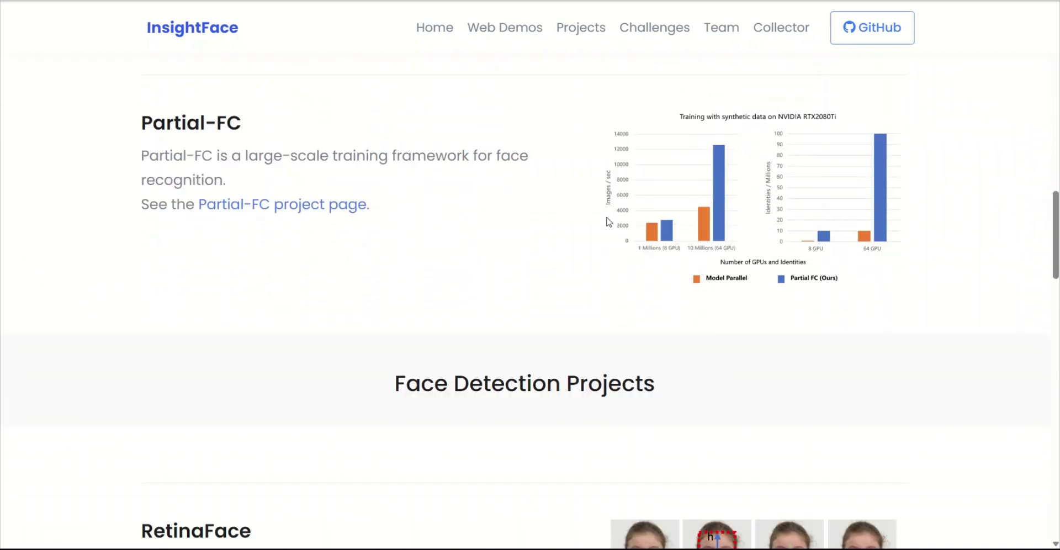
scroll(608, 223, "down", 10)
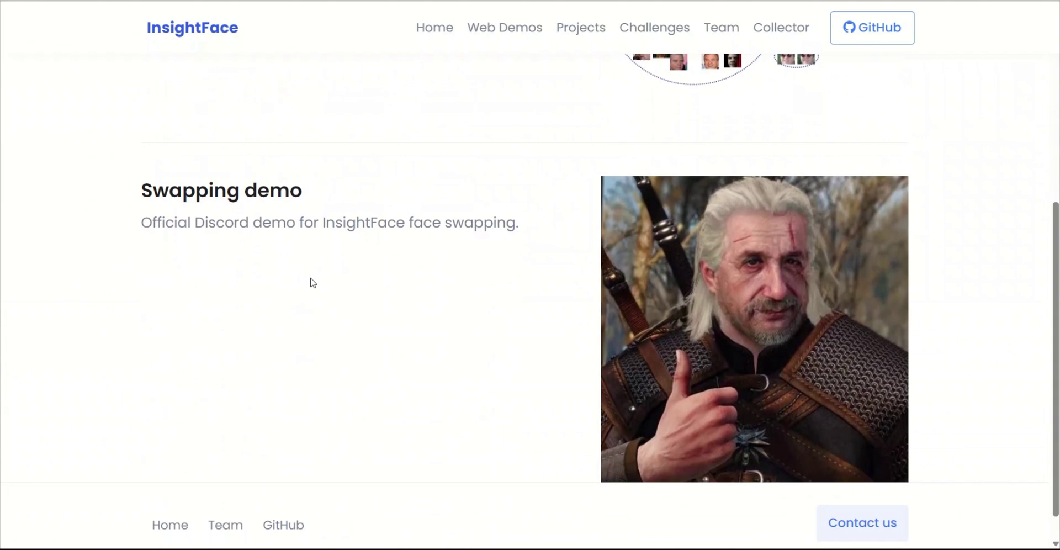
scroll(381, 324, "down", 1)
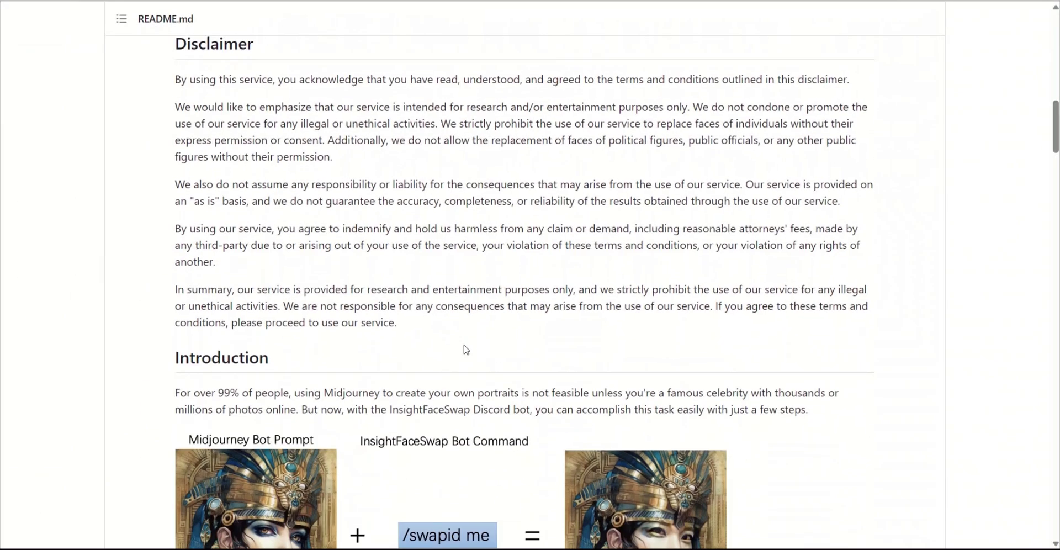
scroll(466, 348, "down", 2)
scroll(466, 348, "down", 5)
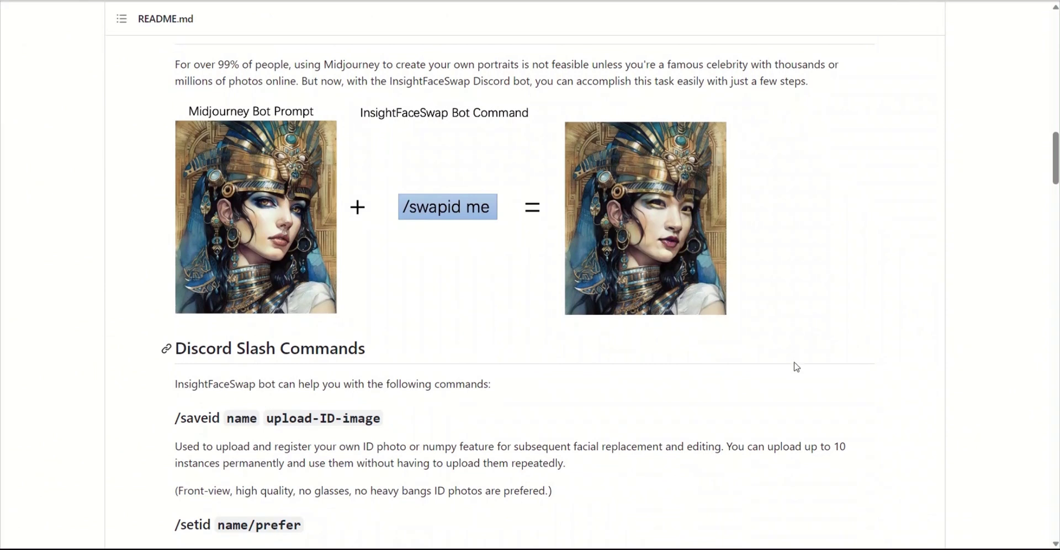
scroll(796, 367, "down", 3)
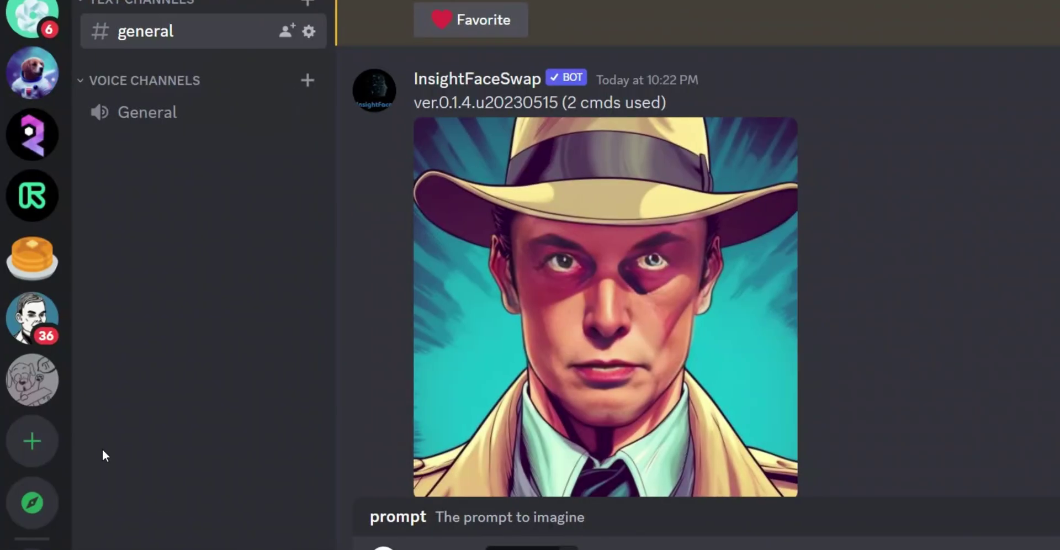
left_click(44, 446)
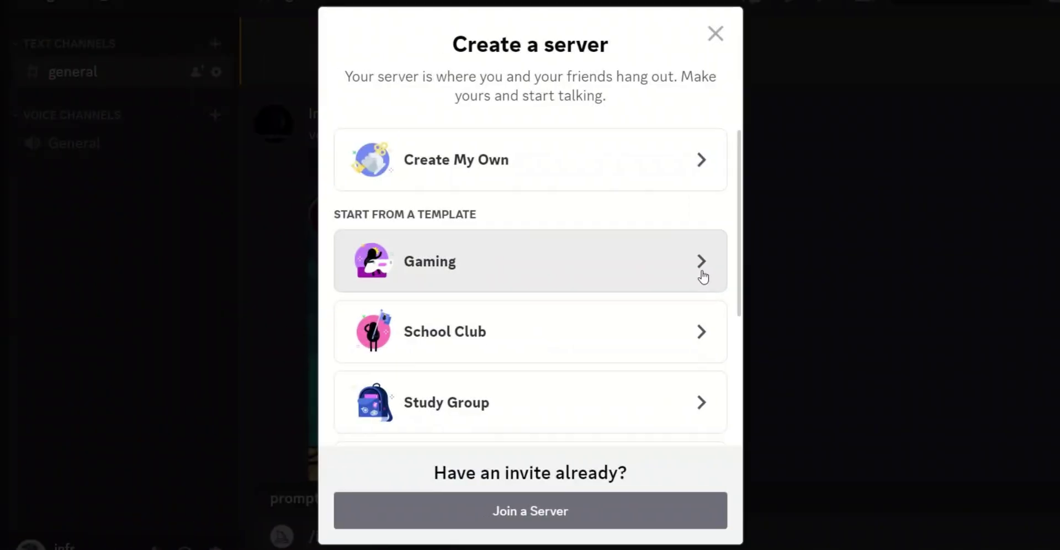
left_click(458, 166)
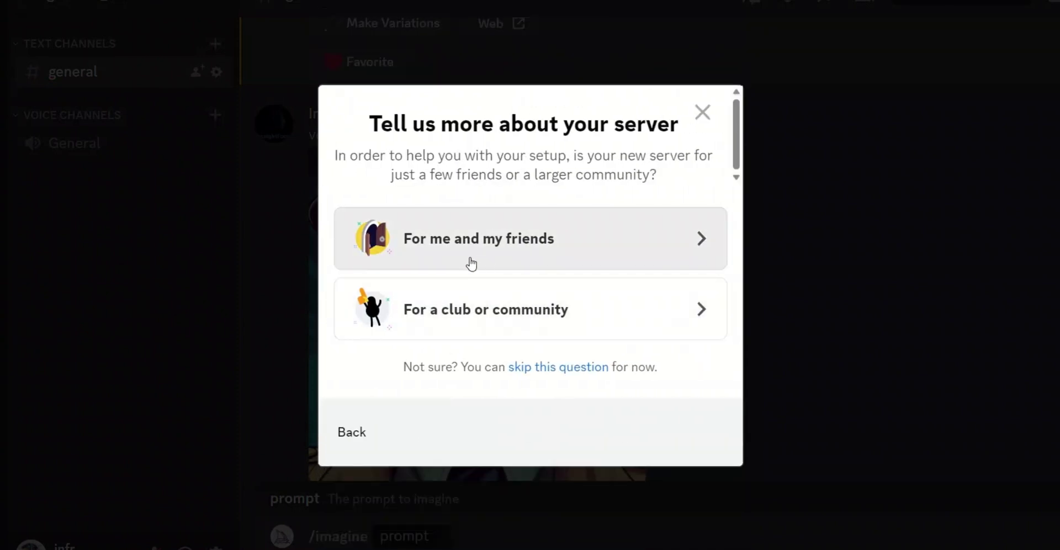
left_click(525, 249)
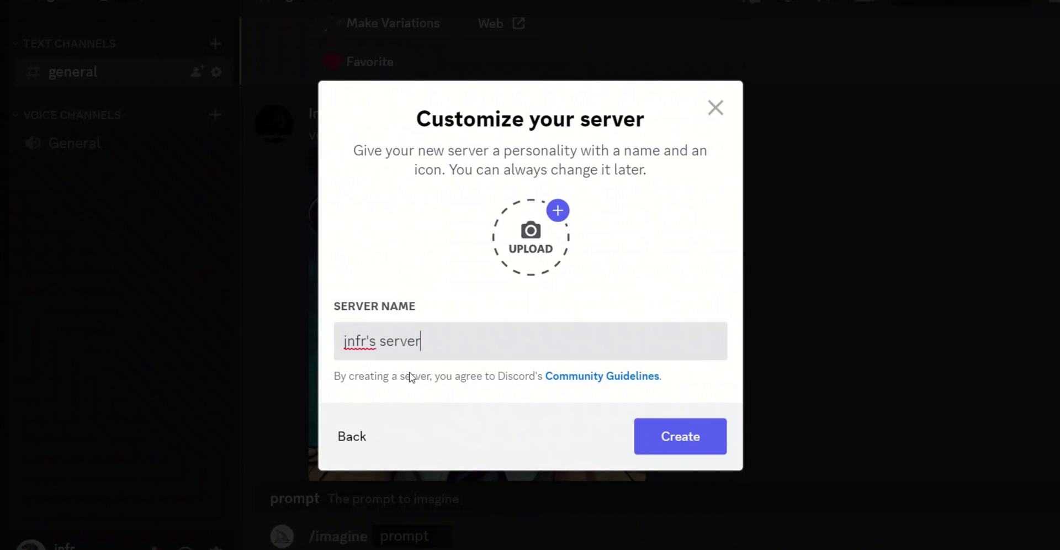
key("ctrl+shift+Left")
key("ctrl+shift+Left")
key("BackSpace")
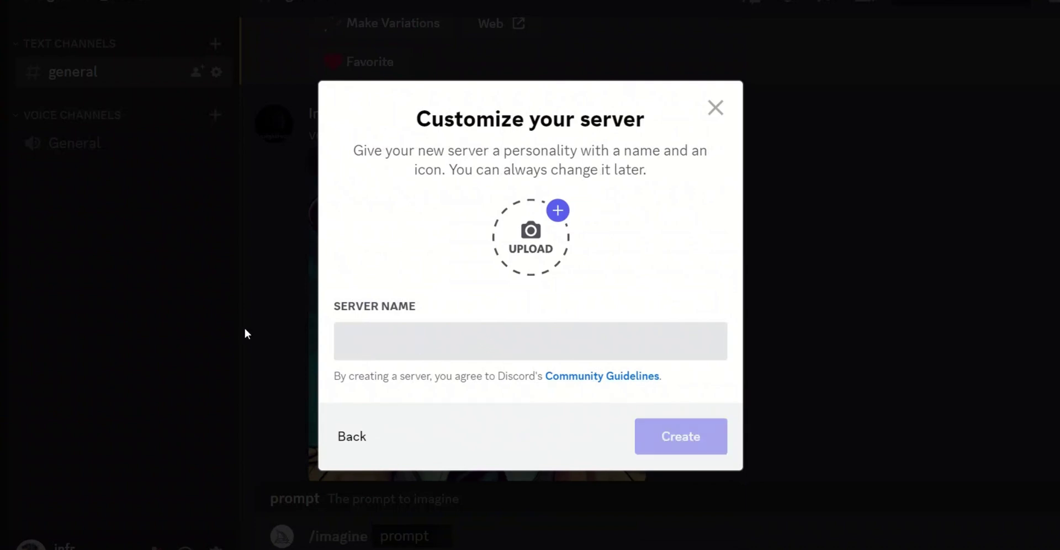
type("Ingi")
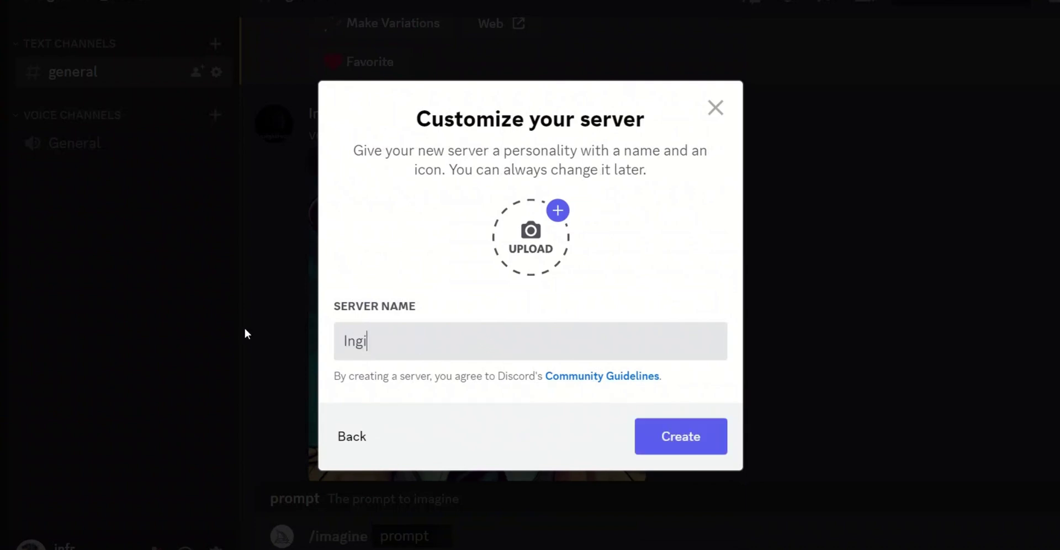
key("BackSpace")
key("BackSpace")
key("BackSpace")
key("BackSpace")
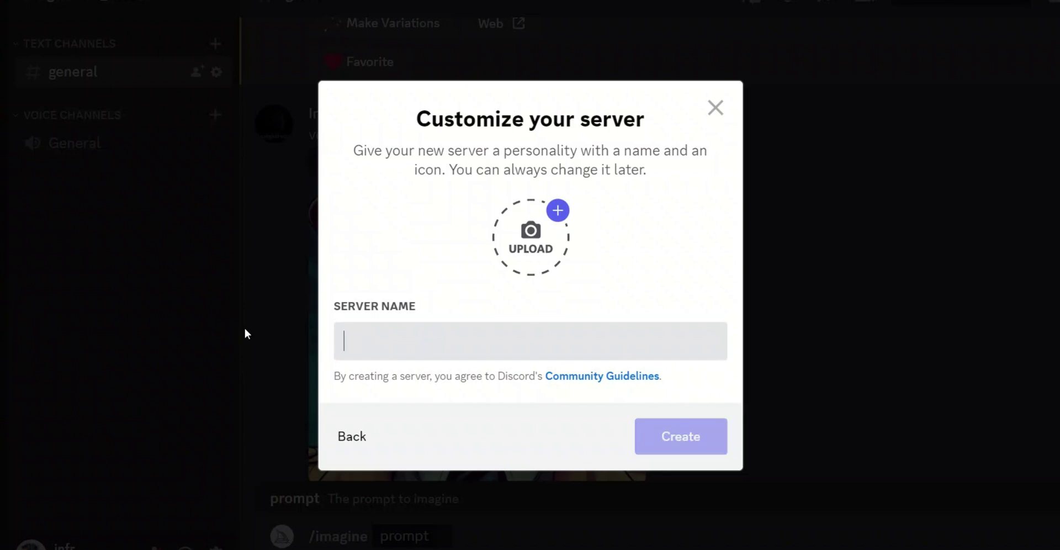
left_click(717, 108)
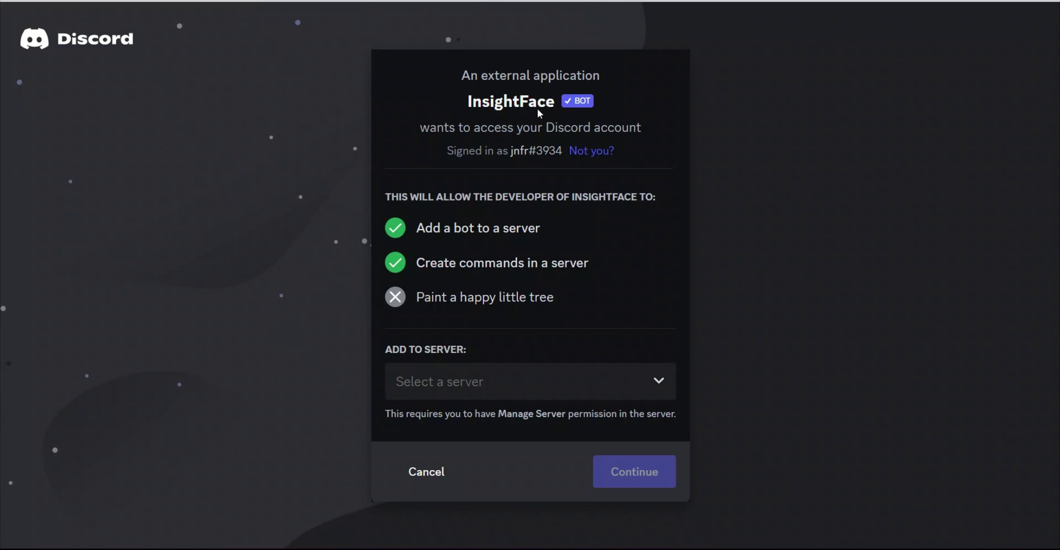
Choose InsightFace_server as the server for the InsightFace bot and continue with its authorization.
left_click(553, 381)
left_click(610, 367)
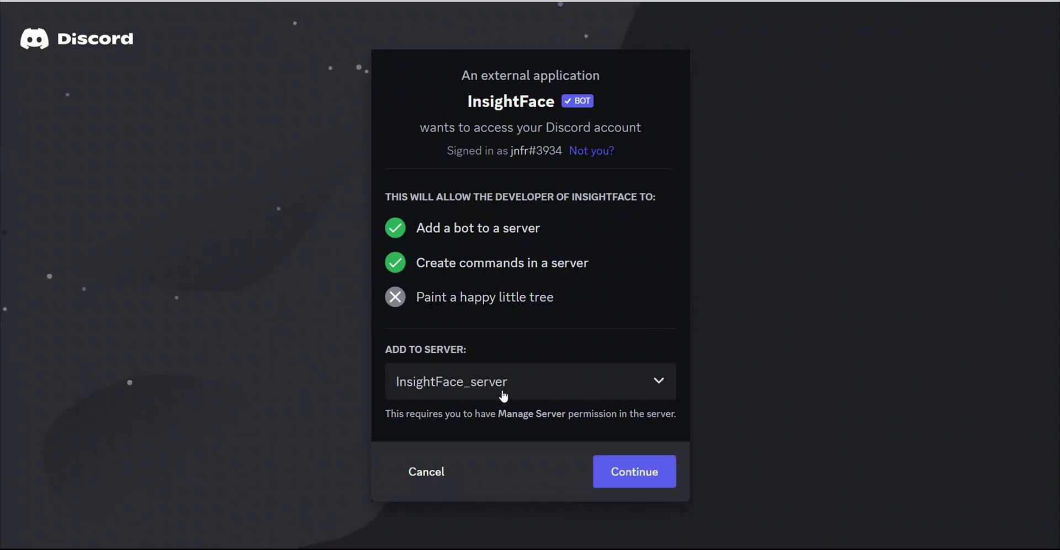
left_click(631, 474)
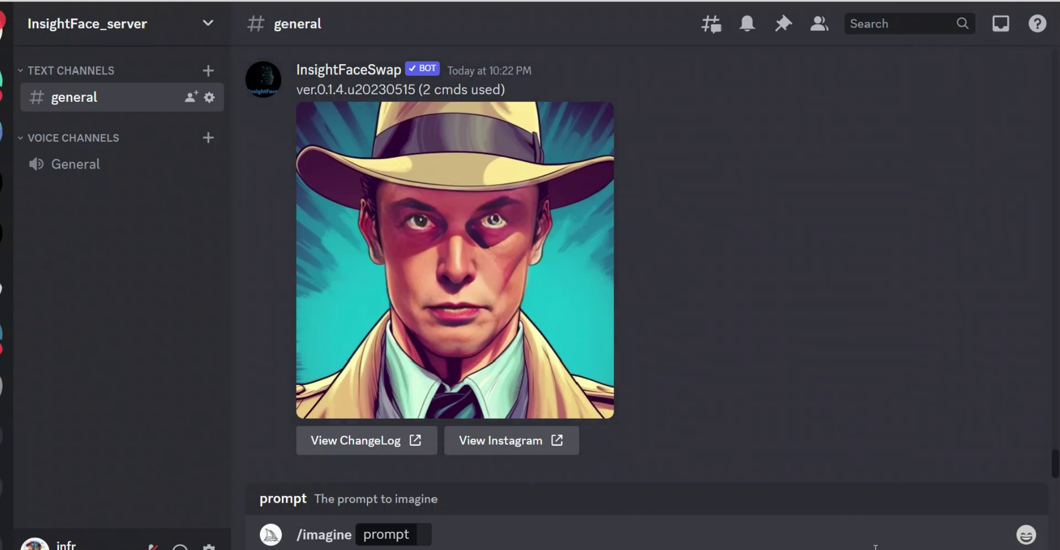
Clear the unsent /imagine command from the general channel's message box in InsightFace_server.
left_click(832, 546)
key("BackSpace")
key("BackSpace")
key("BackSpace")
key("BackSpace")
key("BackSpace")
key("BackSpace")
key("BackSpace")
key("BackSpace")
key("BackSpace")
key("BackSpace")
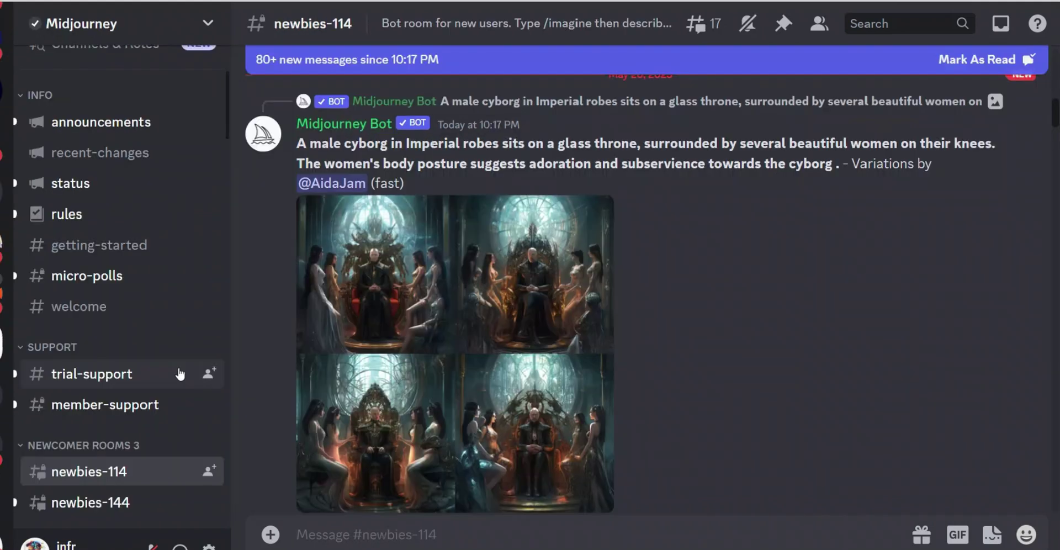
Open the newbies-144 channel on the Midjourney server and show its member list.
scroll(178, 391, "down", 4)
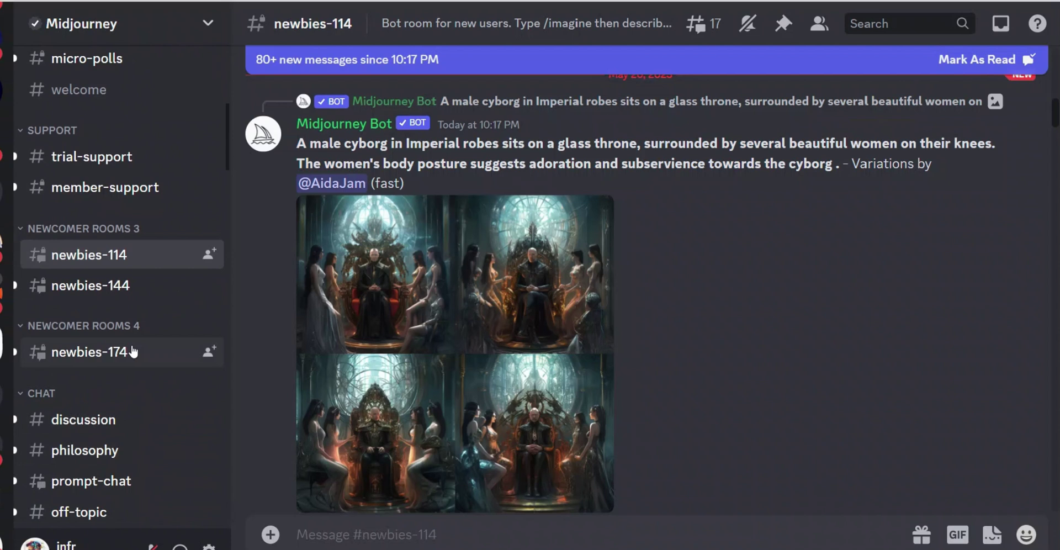
left_click(102, 287)
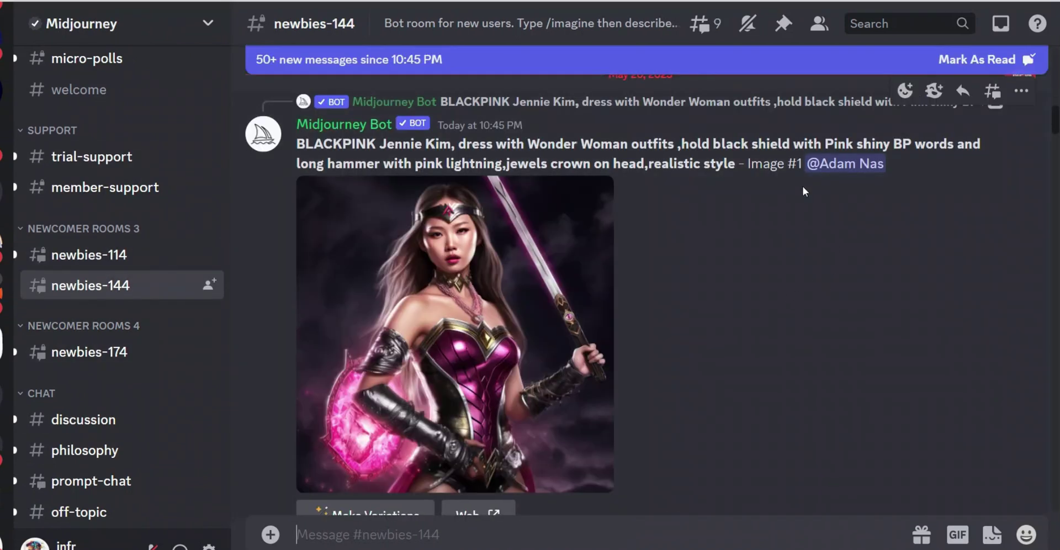
left_click(821, 28)
left_click(821, 27)
left_click(821, 28)
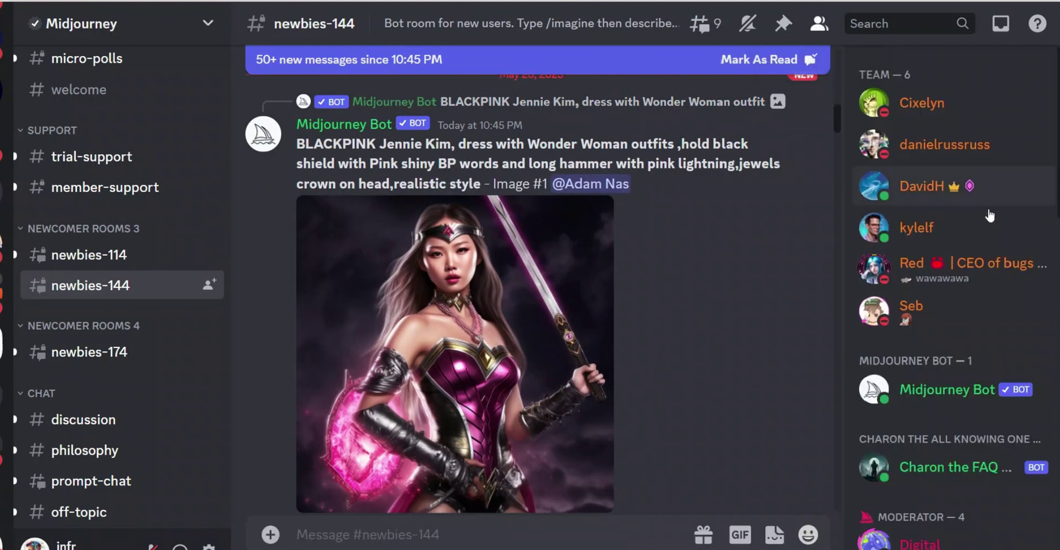
Add the Midjourney Bot from the member list to InsightFace_server and authorize its permissions.
left_click(939, 389)
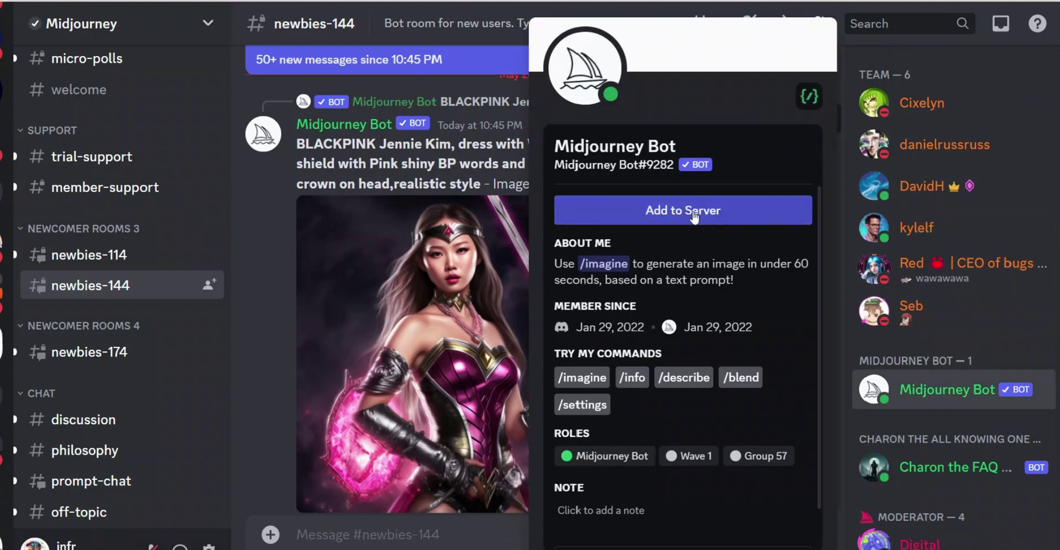
left_click(694, 212)
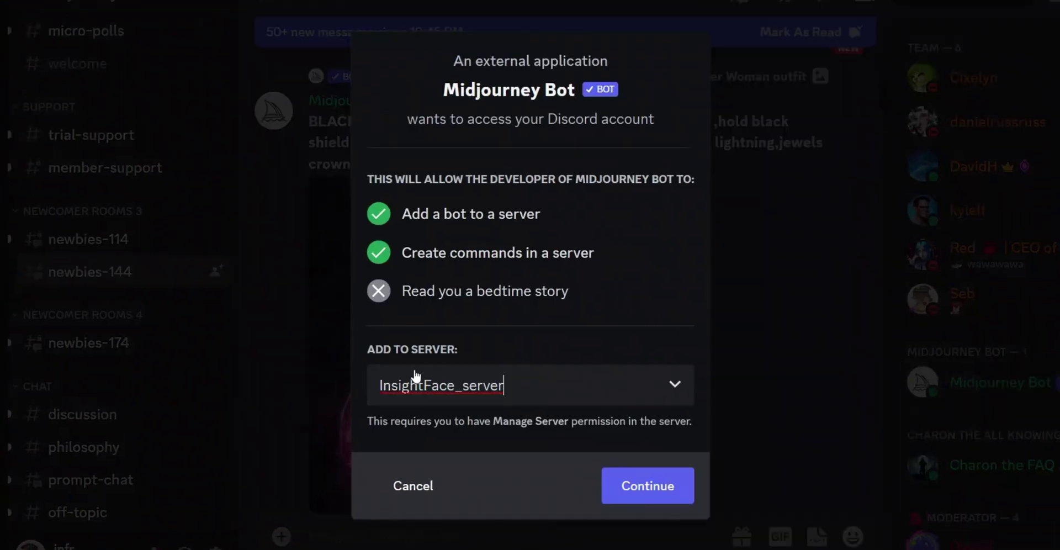
left_click(663, 487)
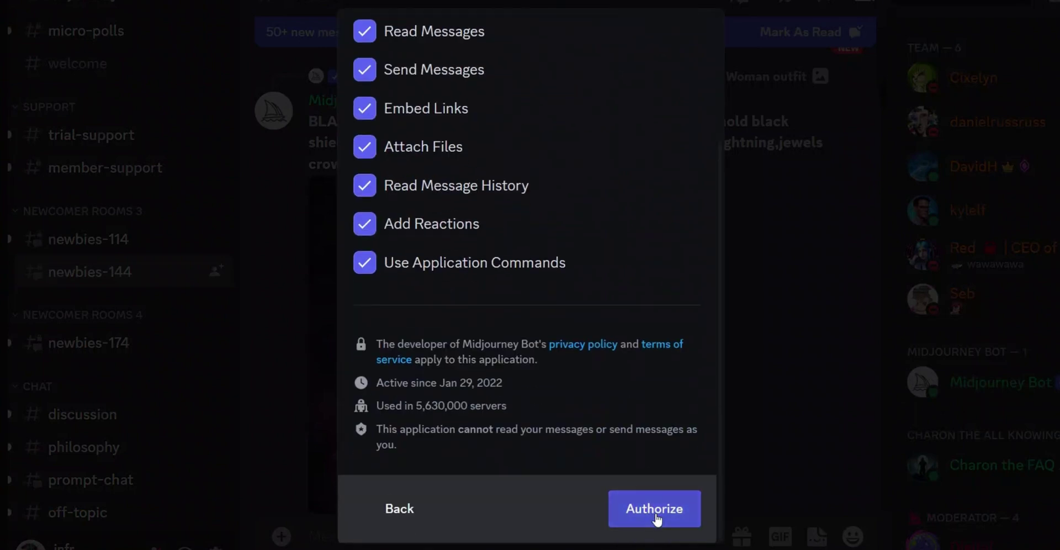
left_click(656, 514)
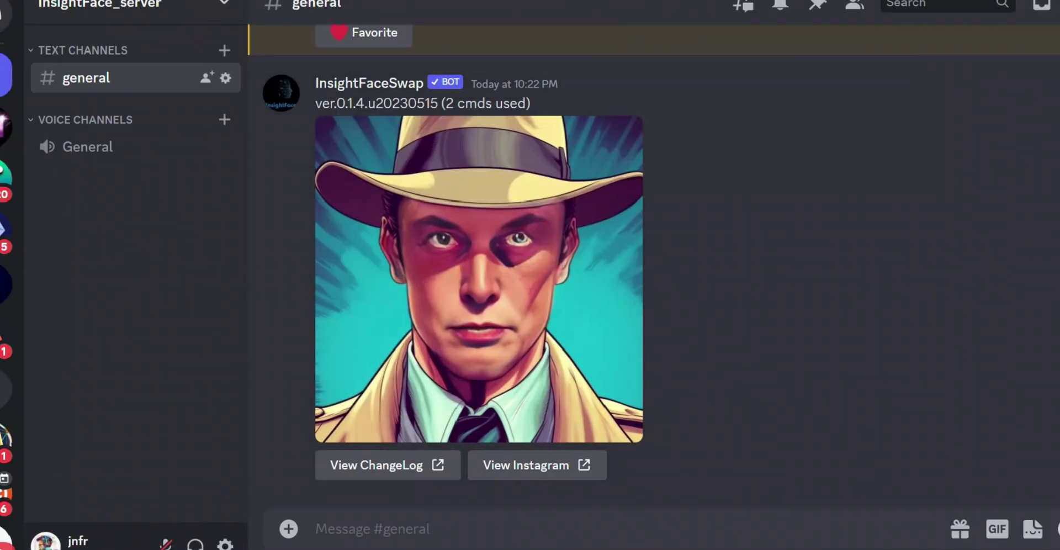
Generate images in the general channel with /imagine and the prompt "comic book detective, looking at the camera, close up shot".
type("/im")
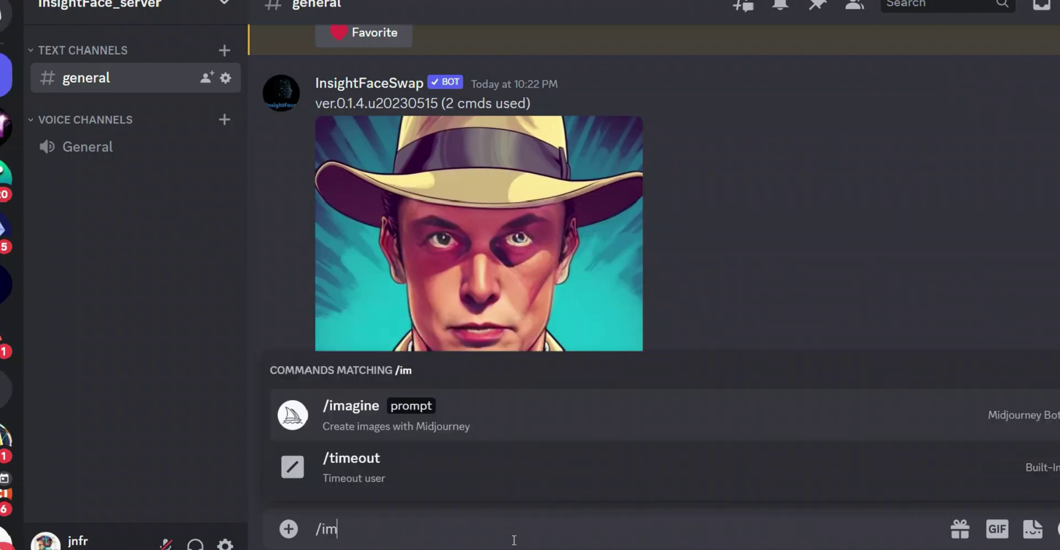
key("Tab")
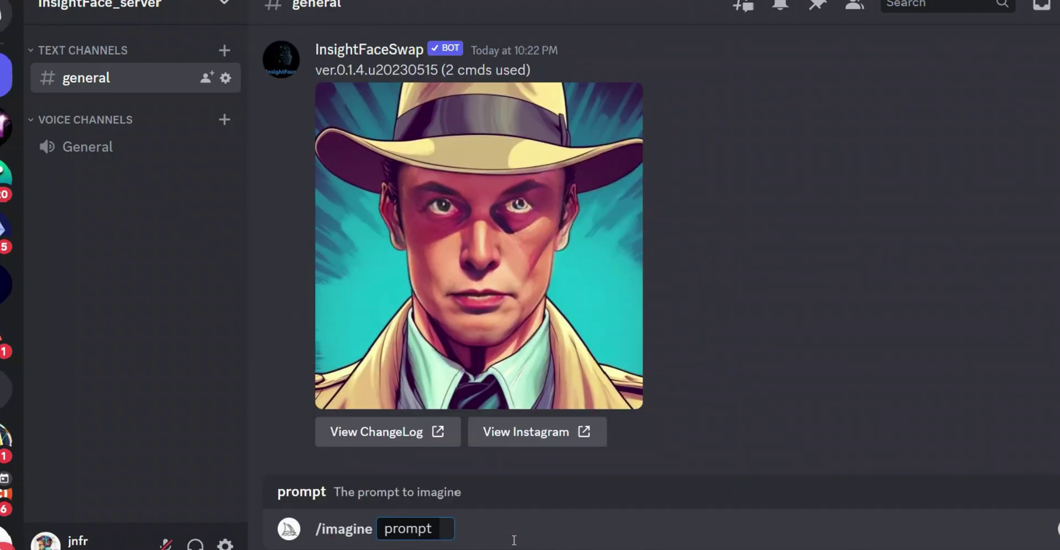
type("comic book detective, looking at the camera, close up shot")
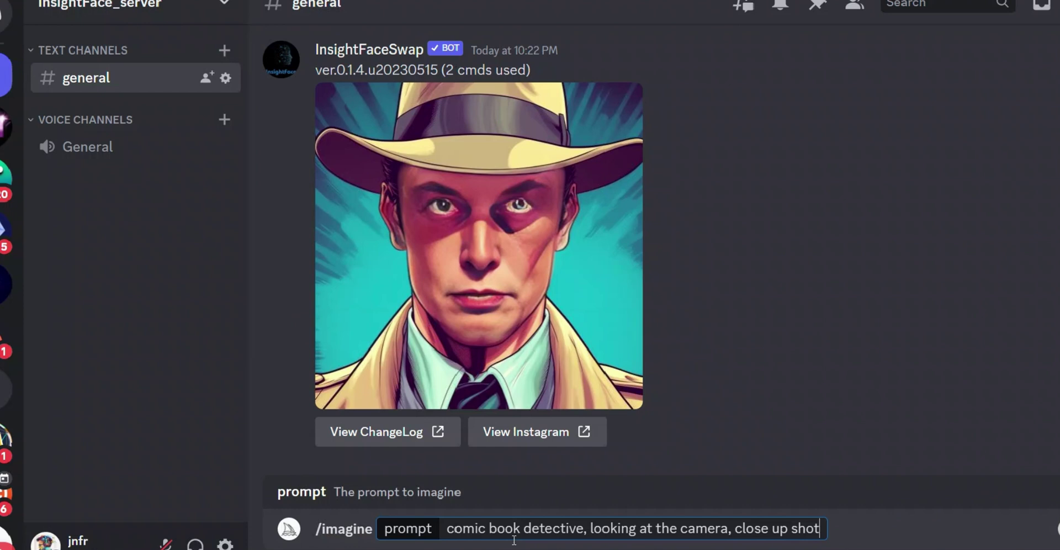
key("Return")
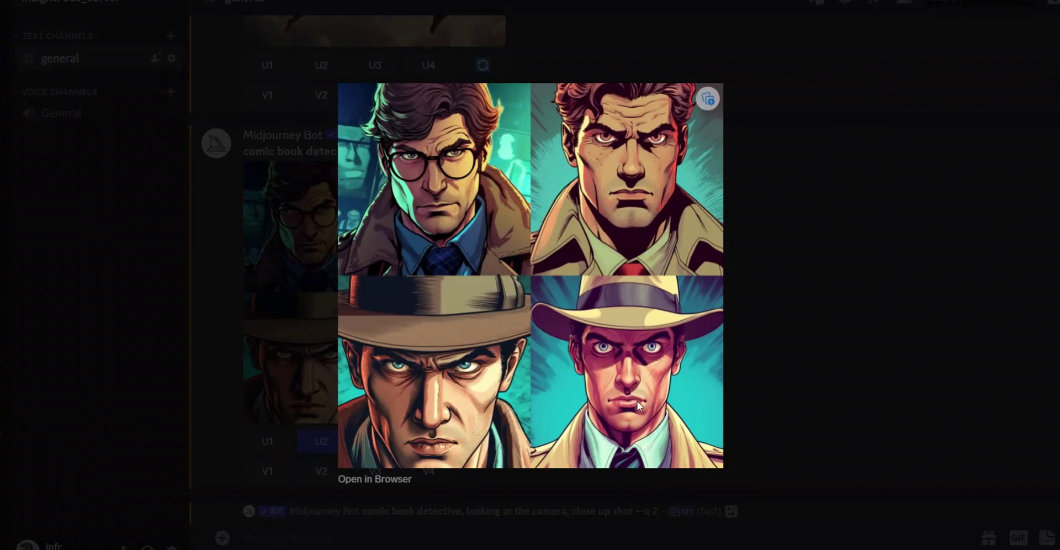
Close the enlarged preview and examine the detective image grid, its upscale options and the upscaled images #2 and #4.
left_click(783, 279)
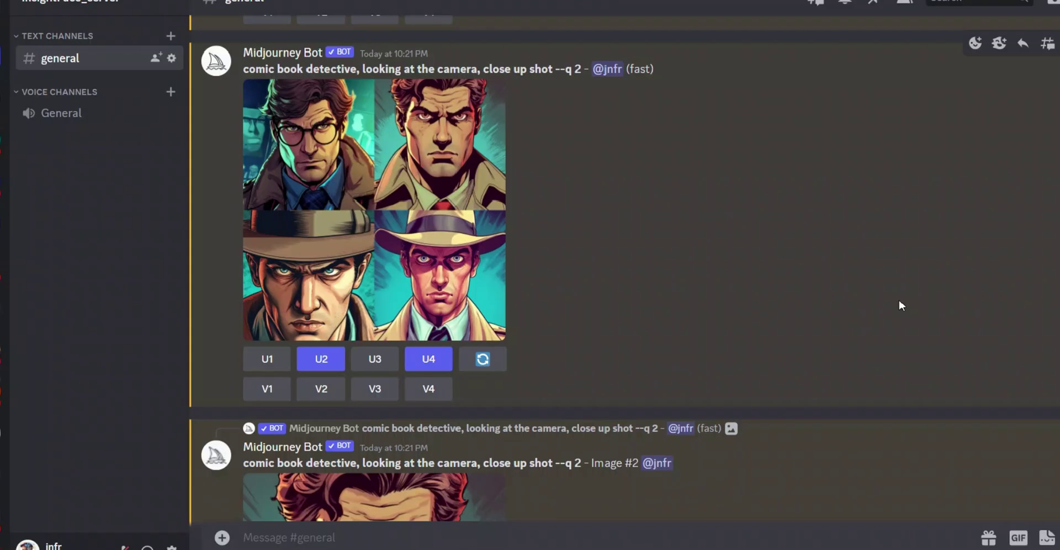
scroll(523, 269, "down", 6)
scroll(523, 269, "up", 6)
scroll(530, 343, "down", 8)
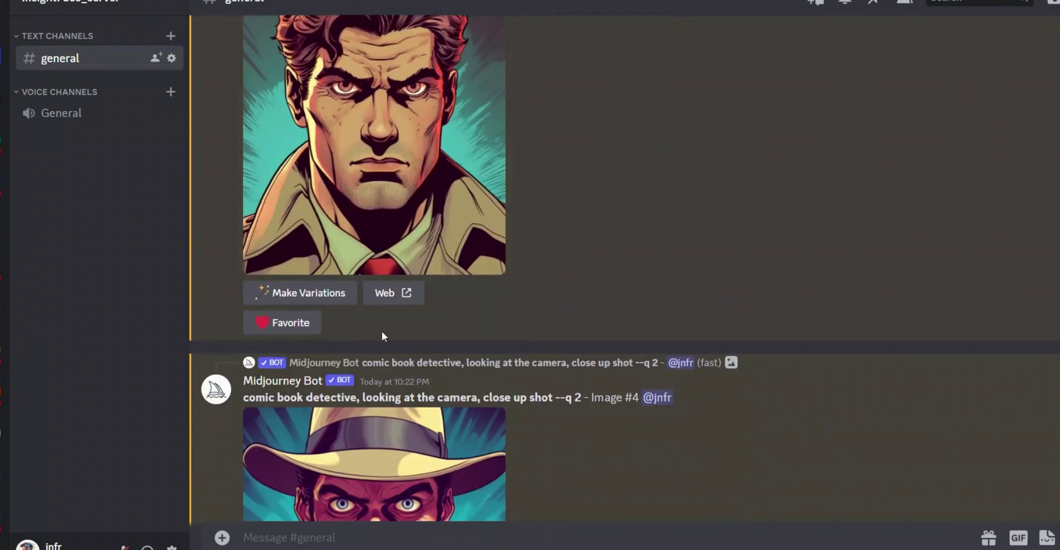
scroll(437, 323, "down", 5)
scroll(561, 310, "up", 3)
scroll(561, 310, "up", 10)
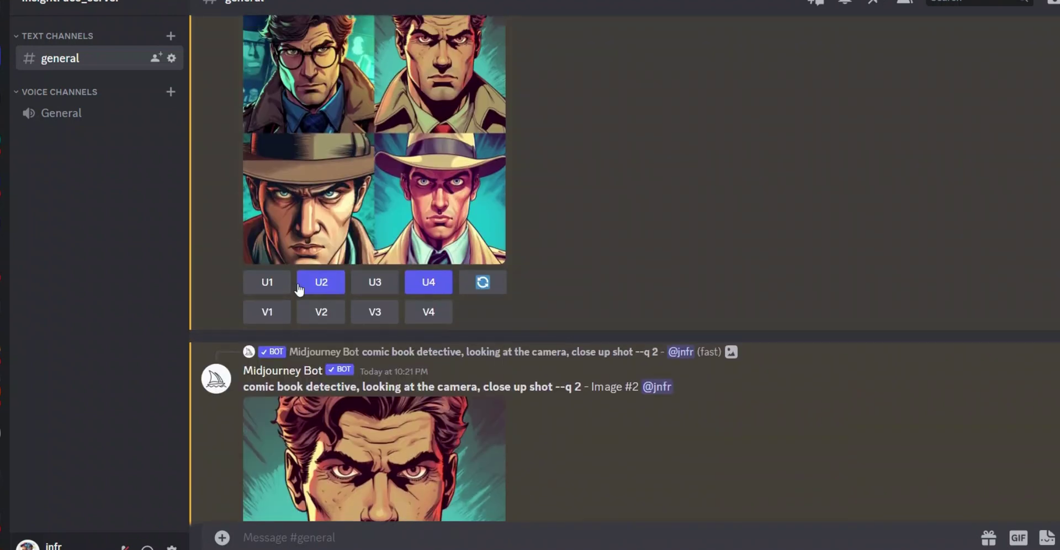
left_click(279, 282)
left_click(375, 284)
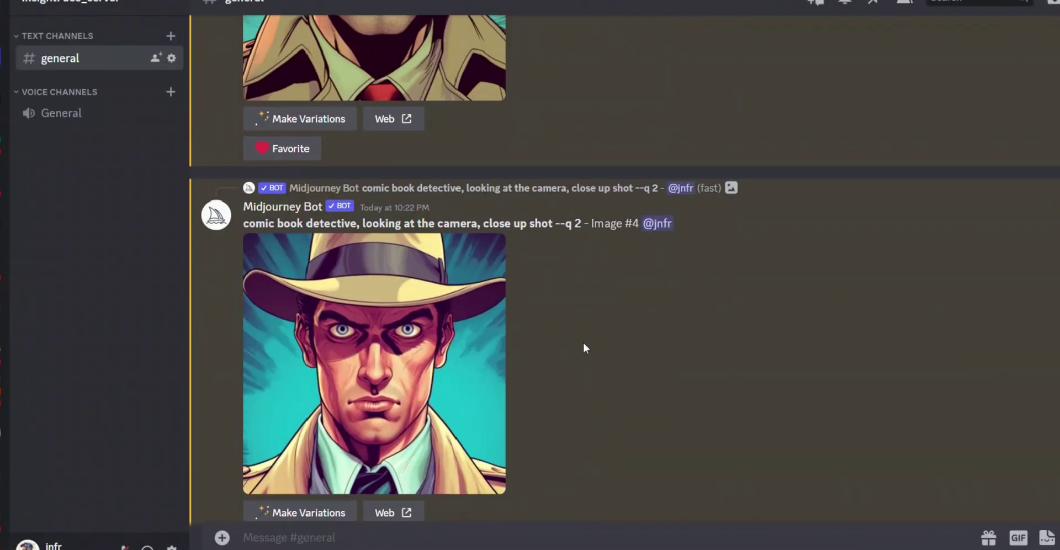
scroll(583, 342, "up", 15)
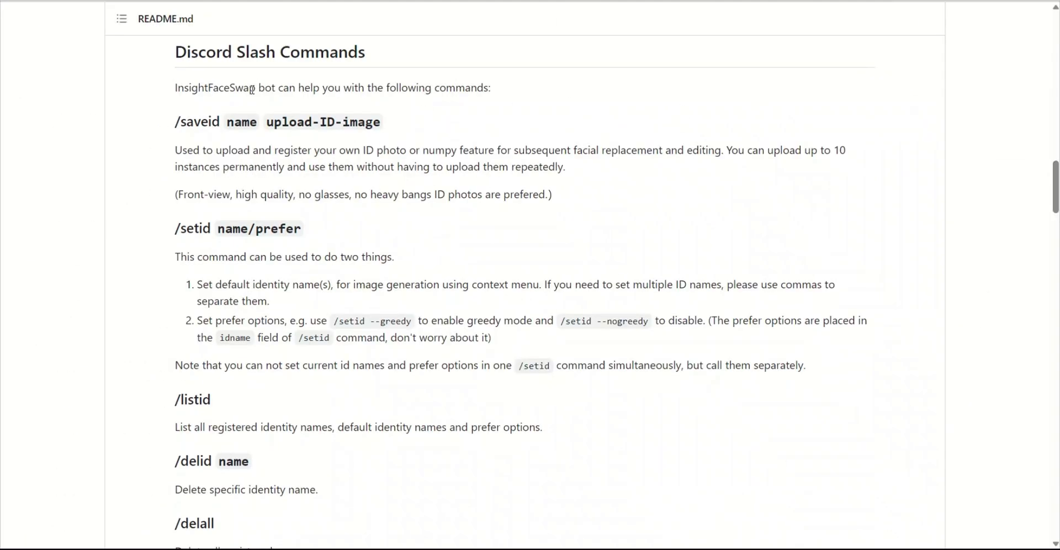
Highlight the /saveid command in the README and read the descriptions of the remaining slash commands.
left_click_drag(177, 123, 436, 126)
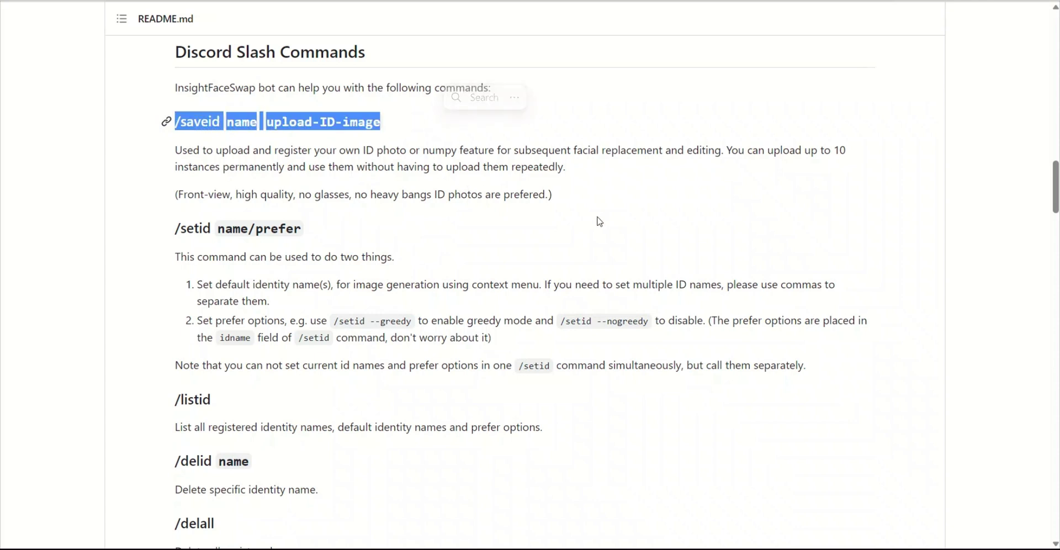
scroll(600, 222, "down", 3)
scroll(600, 221, "down", 2)
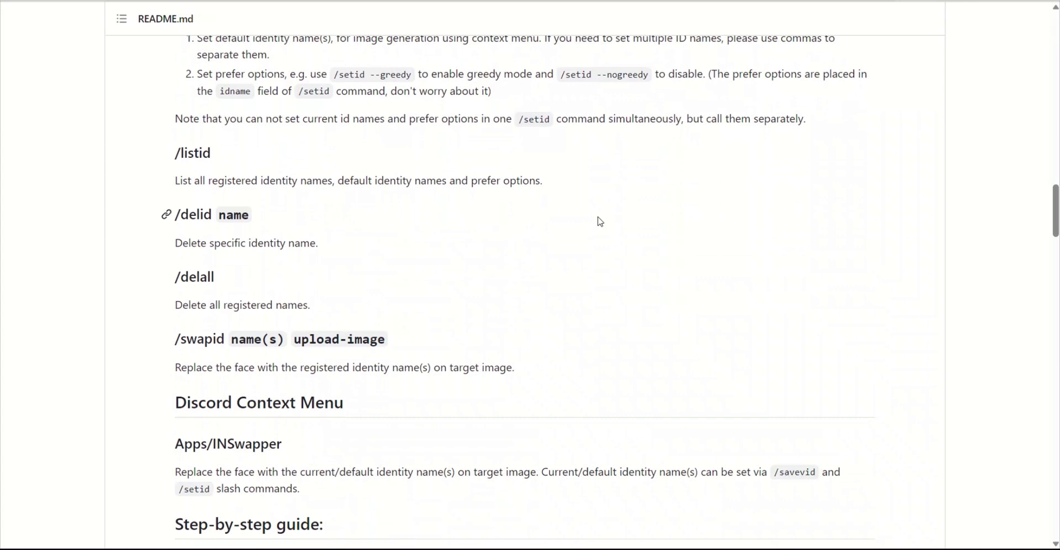
In the Discord general channel, save a face identity with /saveid, using the idname ELON and the image Elon_Musk_Royal_Society_(crop2).jpg.
scroll(362, 172, "up", 6)
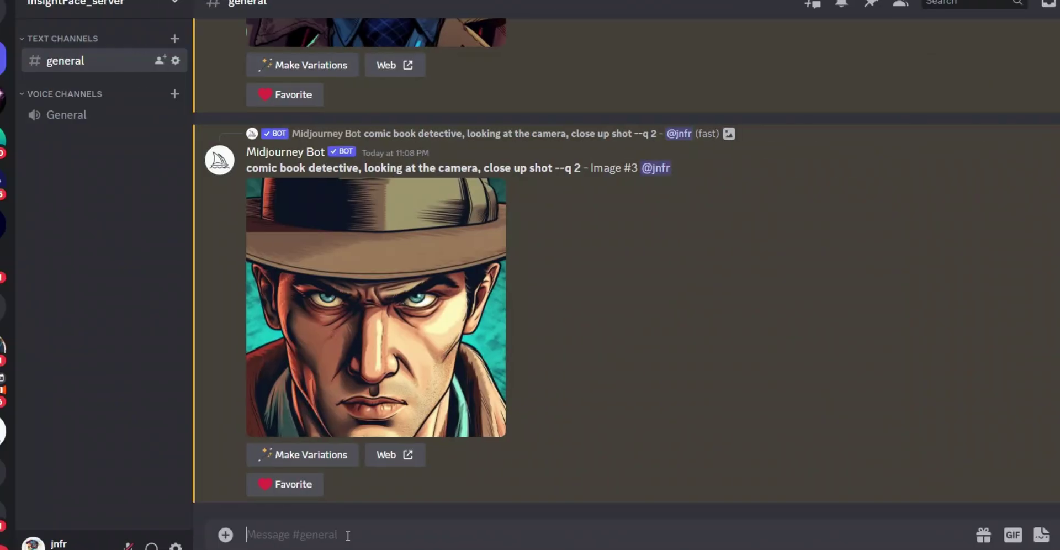
type("/save")
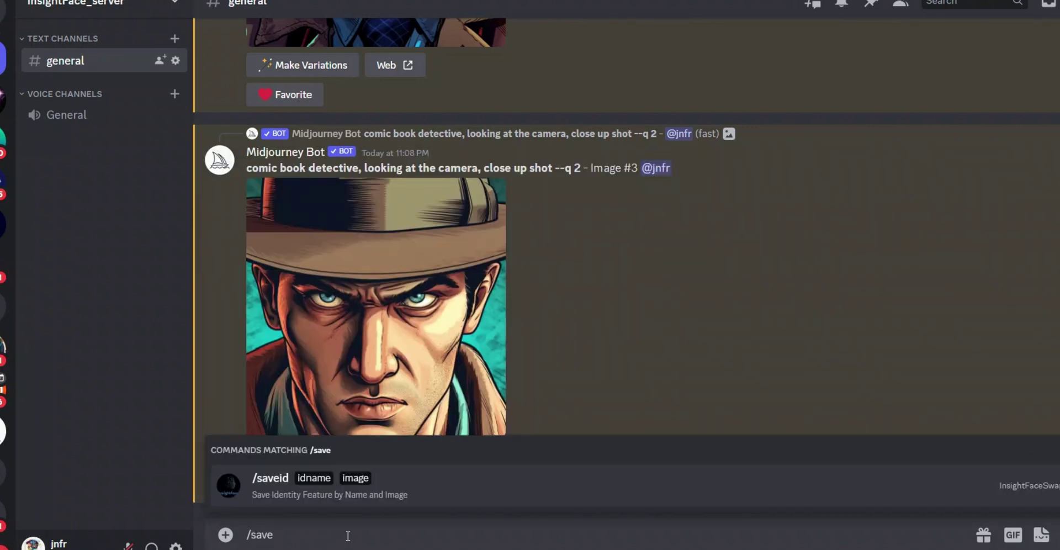
key("Return")
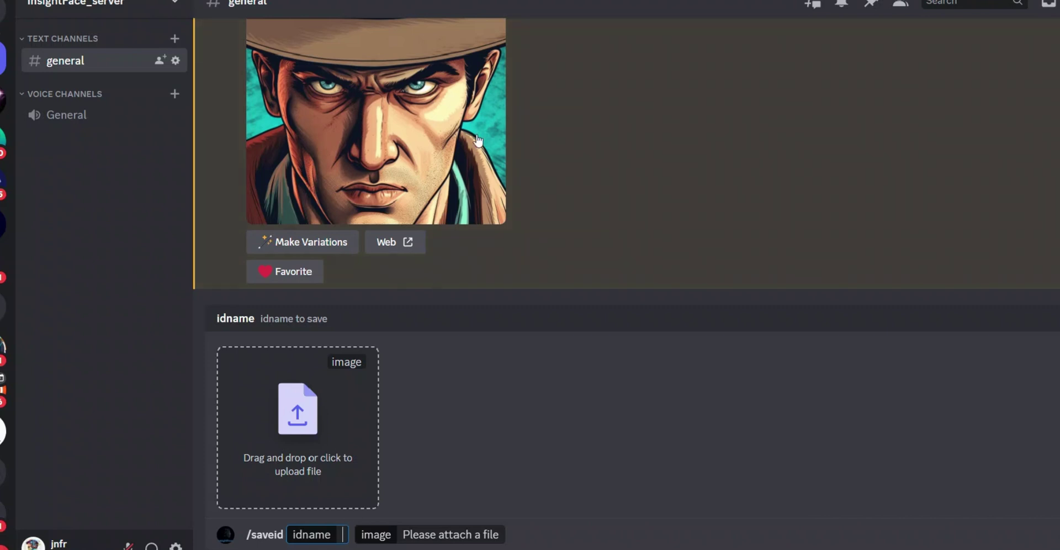
key("alt+Tab")
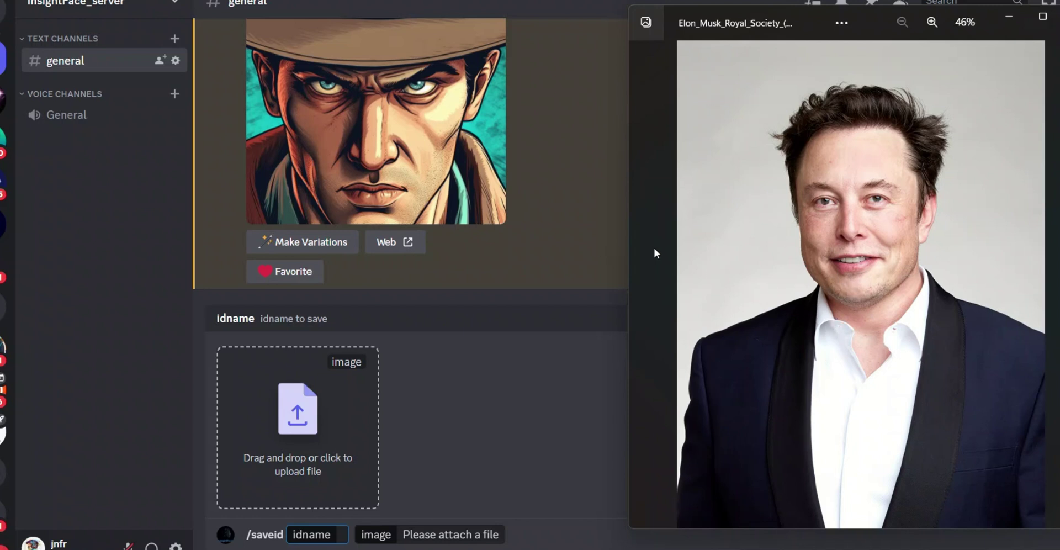
scroll(354, 182, "up", 6)
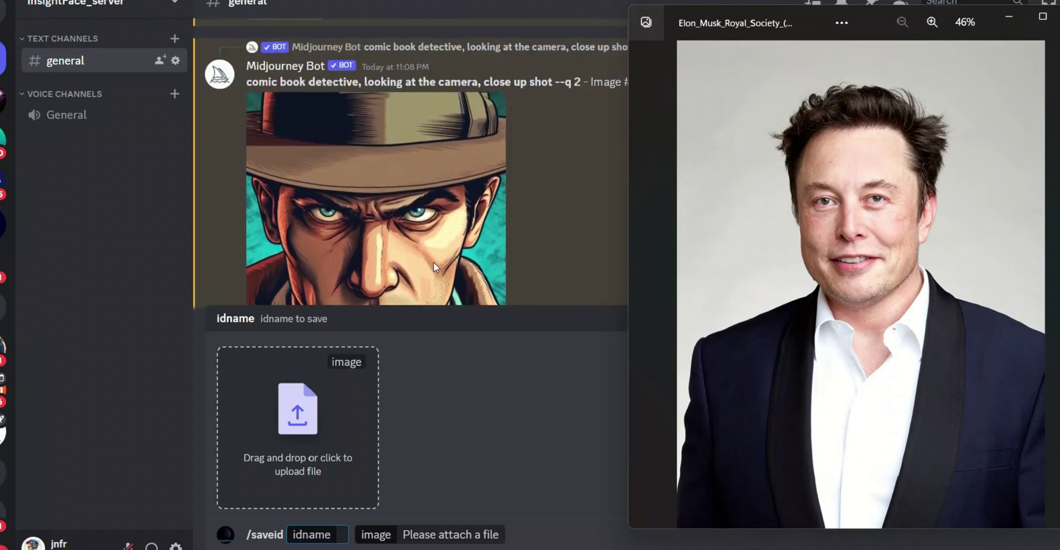
scroll(372, 160, "down", 6)
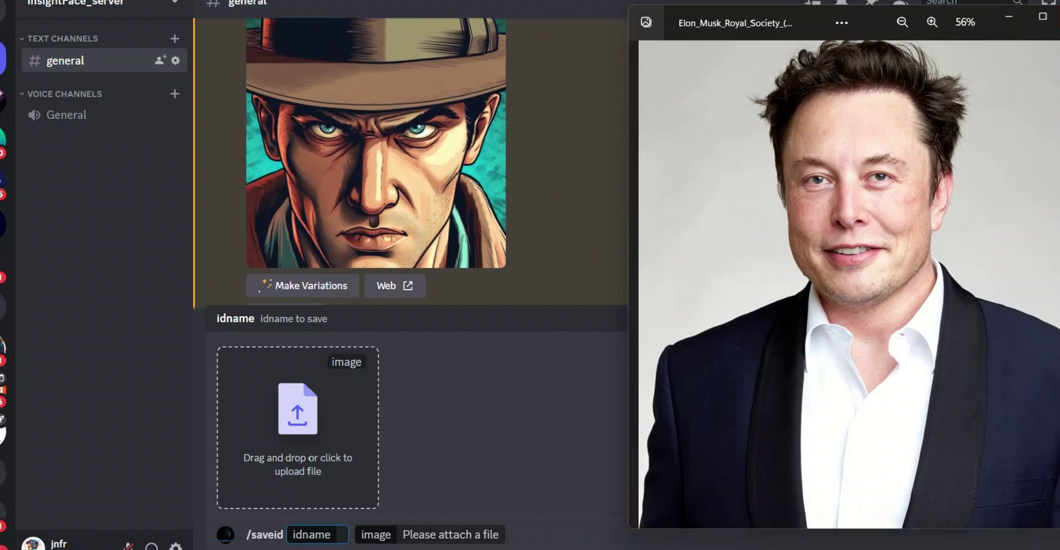
left_click_drag(850, 276, 283, 416)
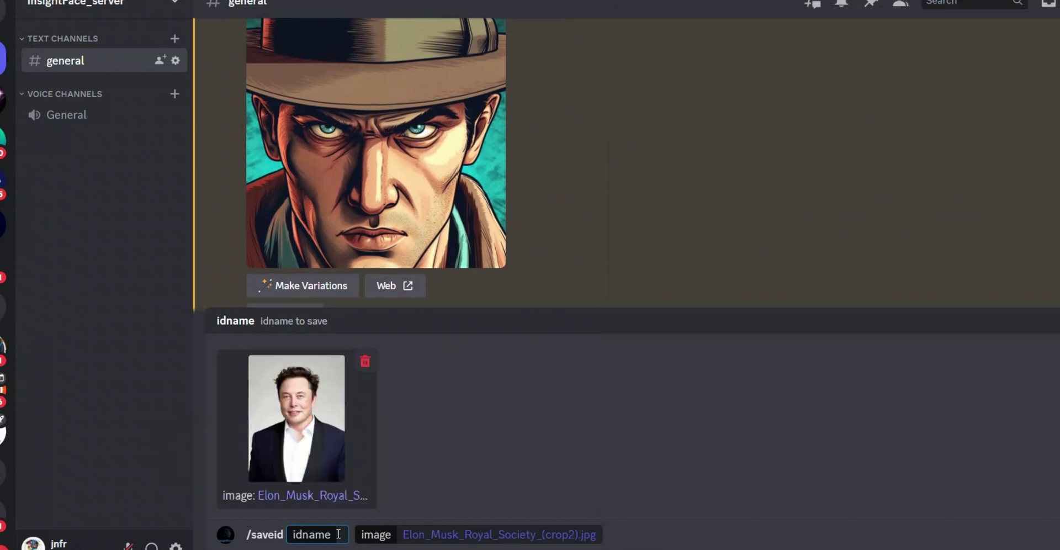
type("ELON")
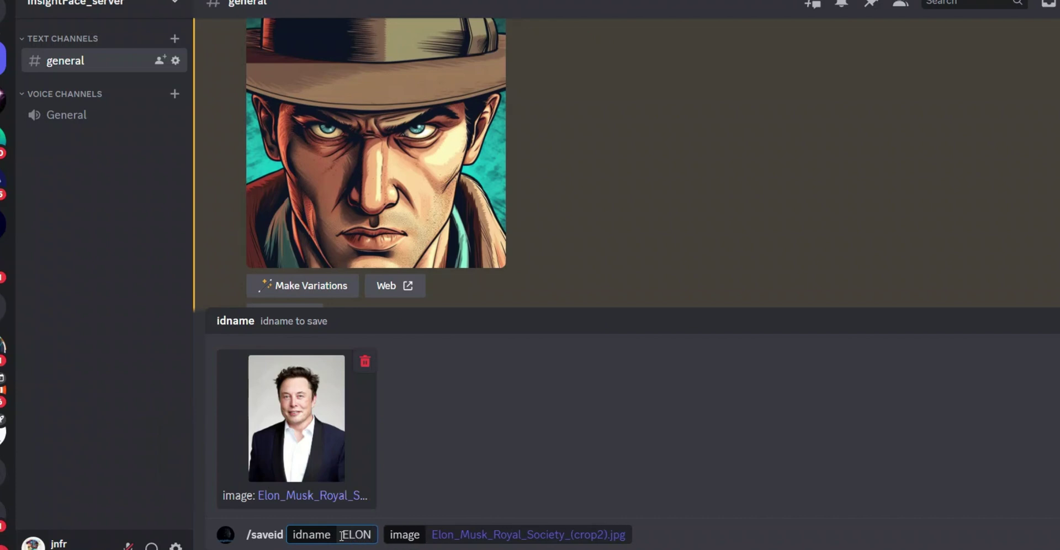
key("Return")
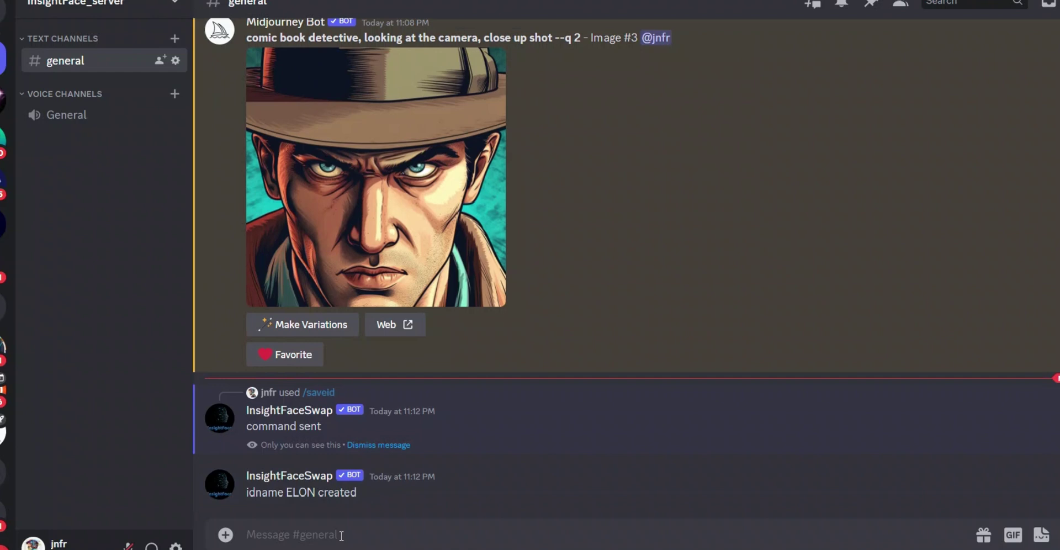
left_click_drag(243, 492, 392, 501)
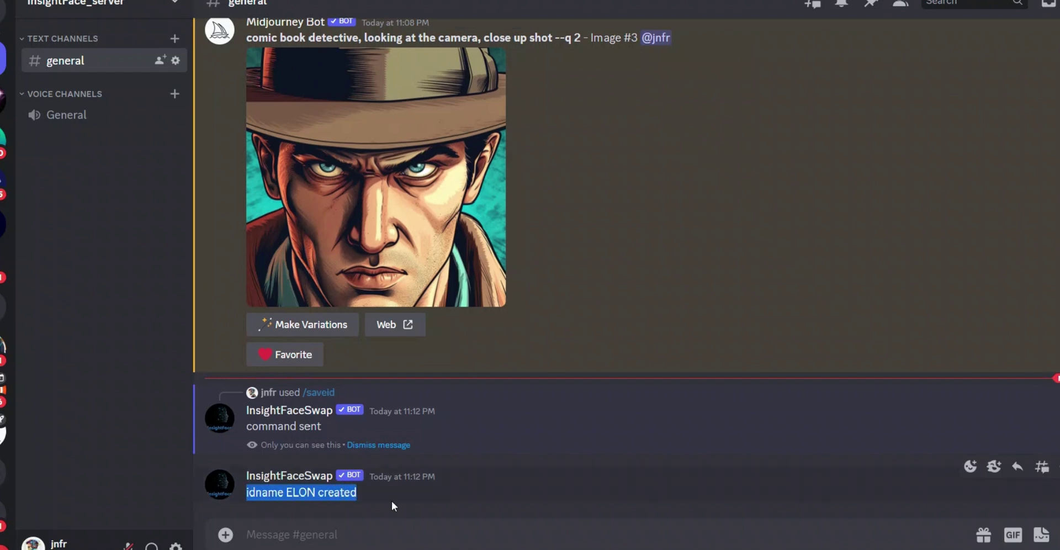
Run the INSwapper app on the upscaled detective Image #2 to swap in the saved face.
scroll(804, 272, "up", 15)
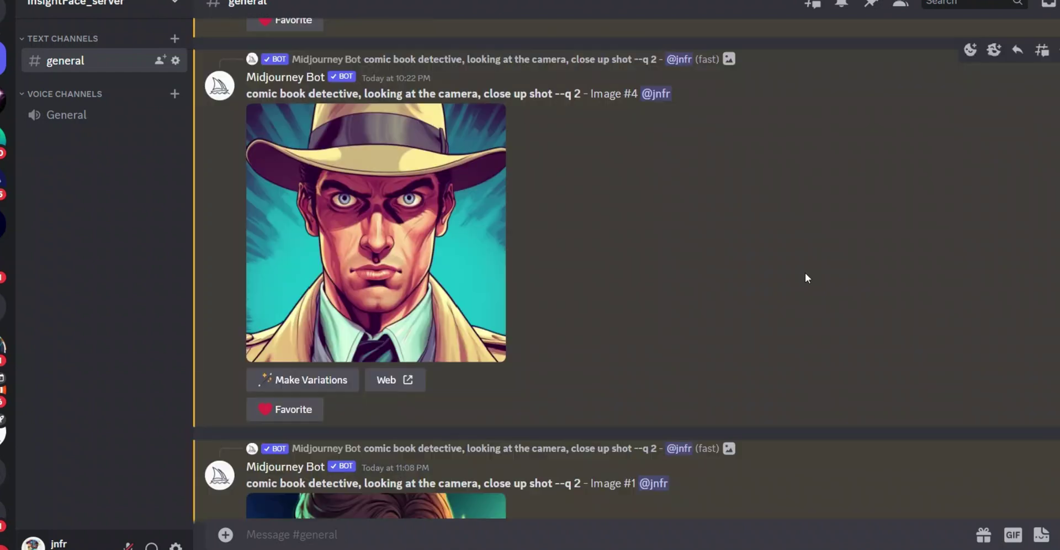
scroll(805, 273, "up", 7)
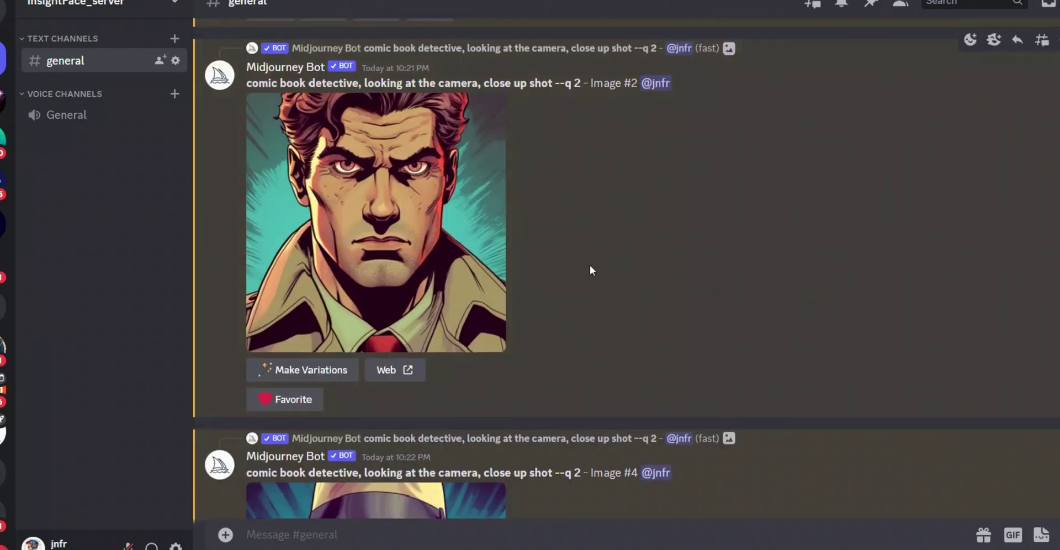
scroll(616, 276, "down", 8)
scroll(616, 276, "up", 4)
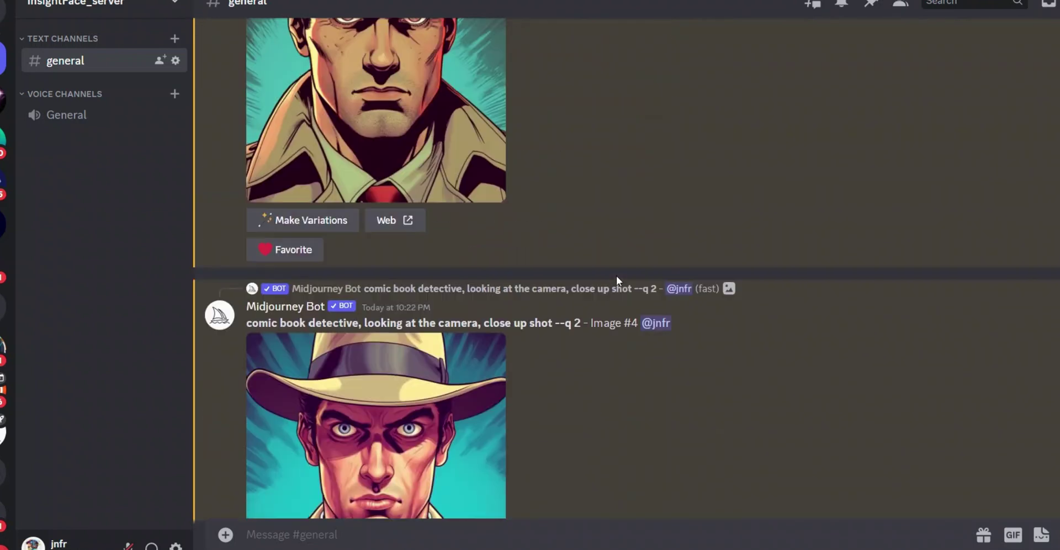
scroll(616, 276, "up", 2)
scroll(432, 422, "down", 3)
scroll(429, 383, "up", 5)
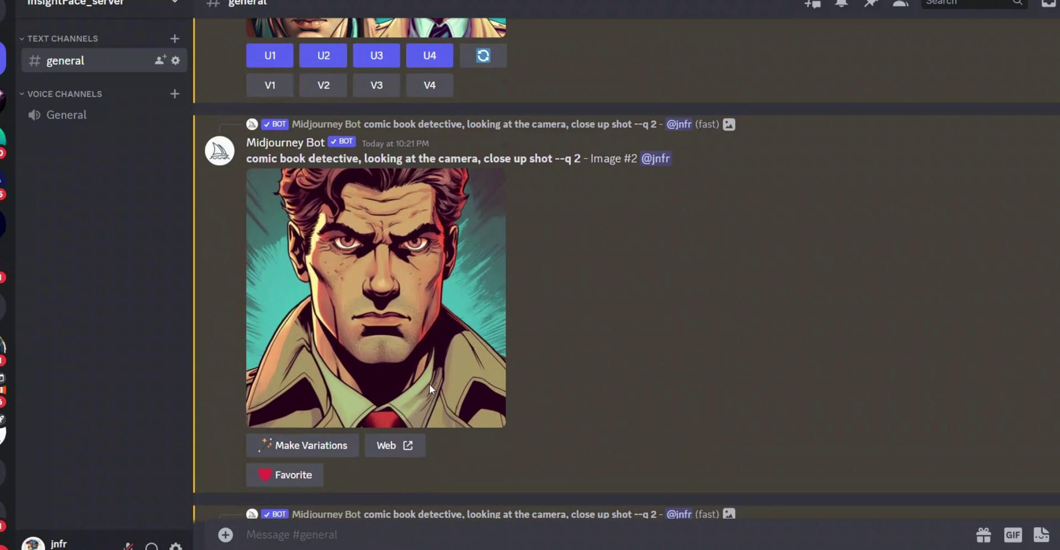
right_click(395, 270)
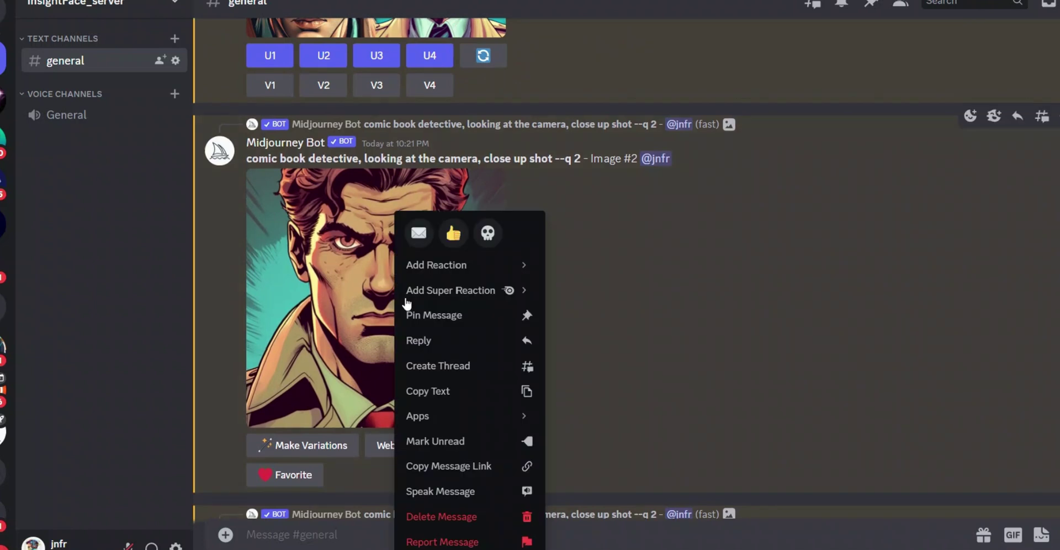
left_click(772, 295)
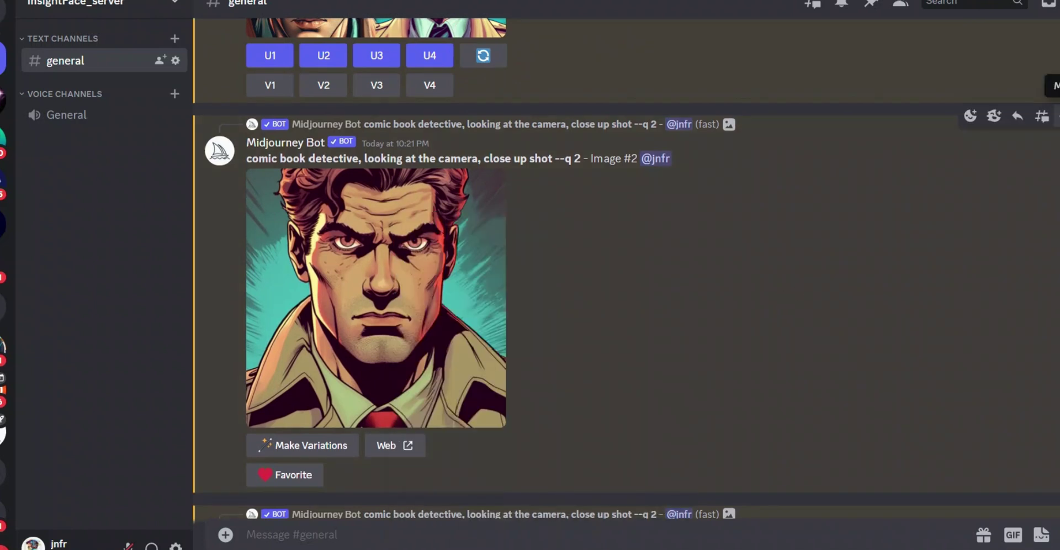
left_click(1054, 116)
mouse_move(939, 311)
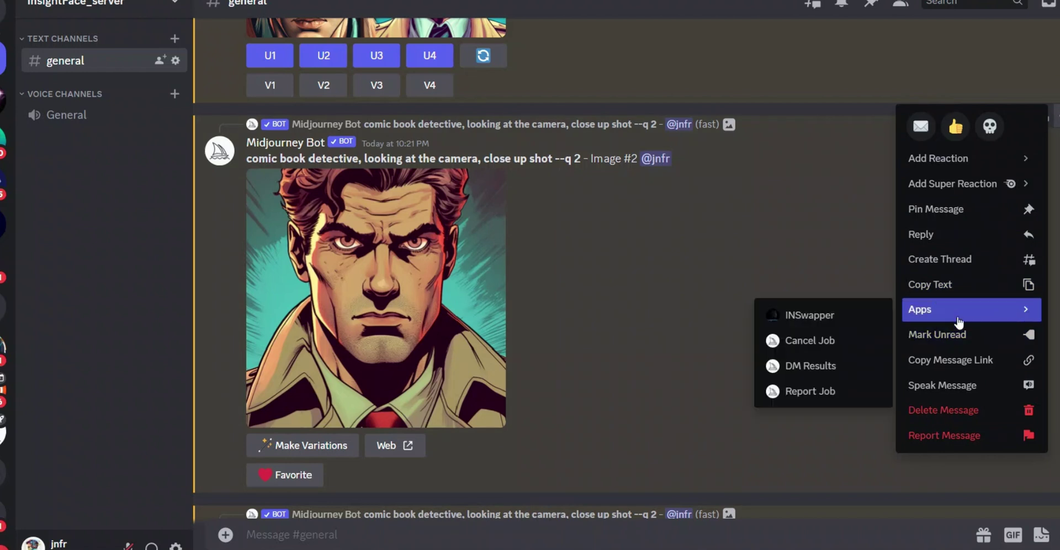
left_click(827, 316)
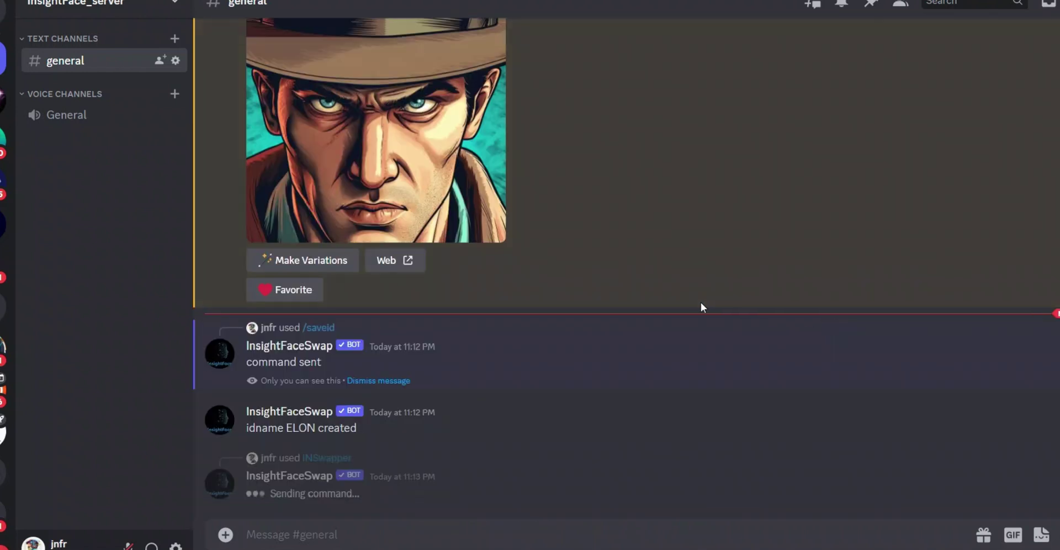
Run the INSwapper app on the upscaled detective Image #4, the one with the light hat.
scroll(699, 303, "up", 4)
scroll(697, 303, "up", 10)
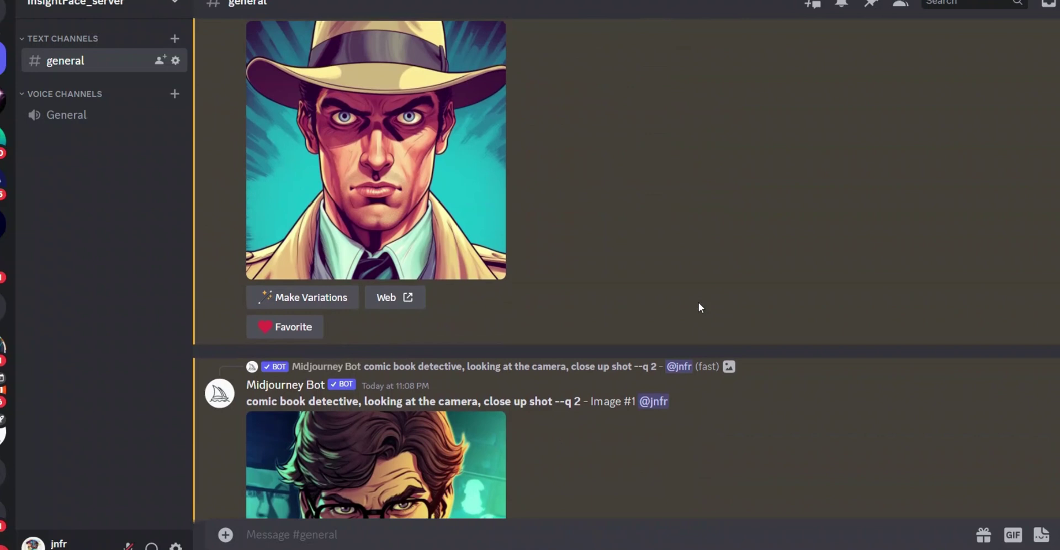
right_click(399, 269)
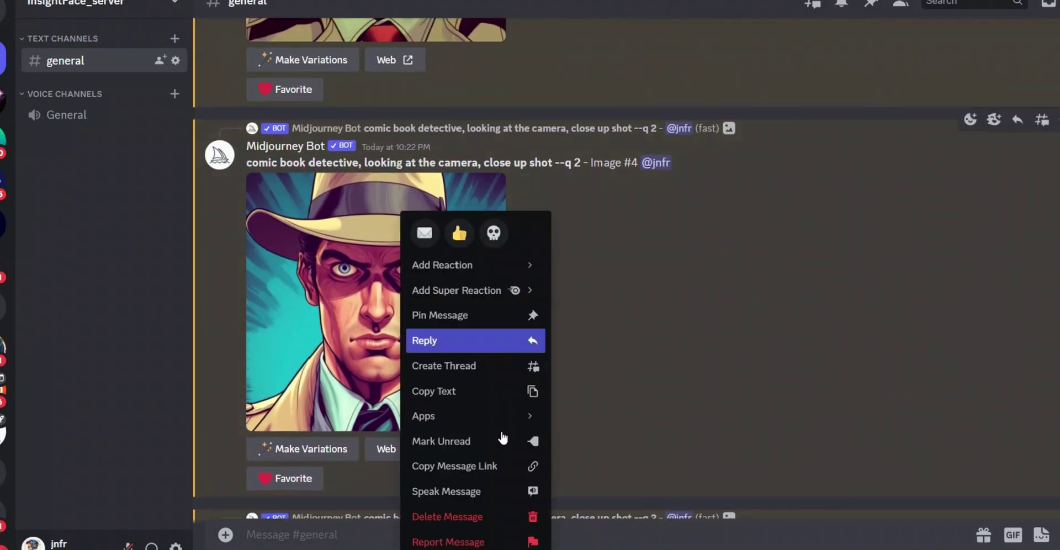
mouse_move(523, 420)
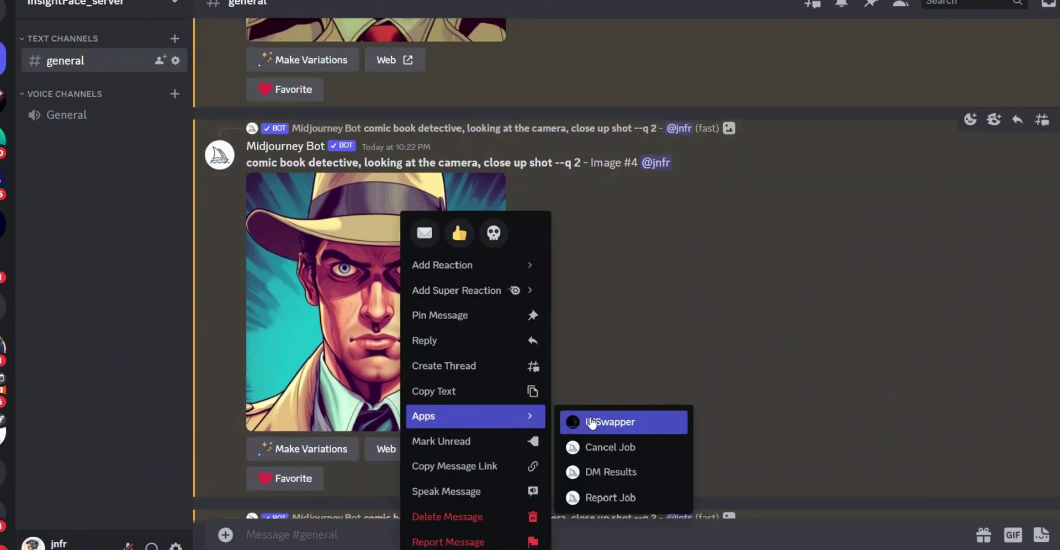
left_click(585, 422)
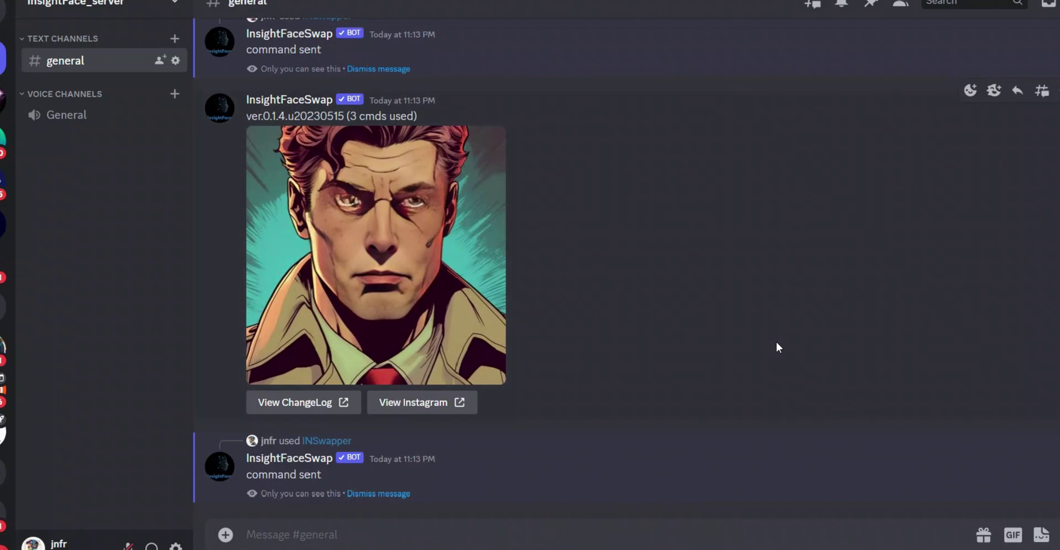
Enlarge both face-swapped detective images and compare them with the original Elon Musk portrait, closing the preview when finished.
scroll(577, 305, "up", 5)
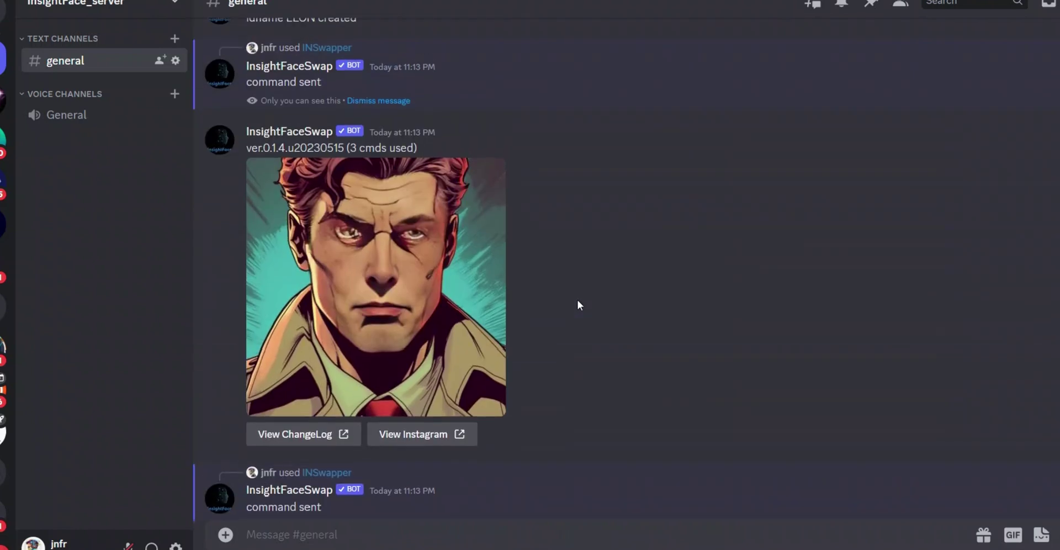
left_click(476, 313)
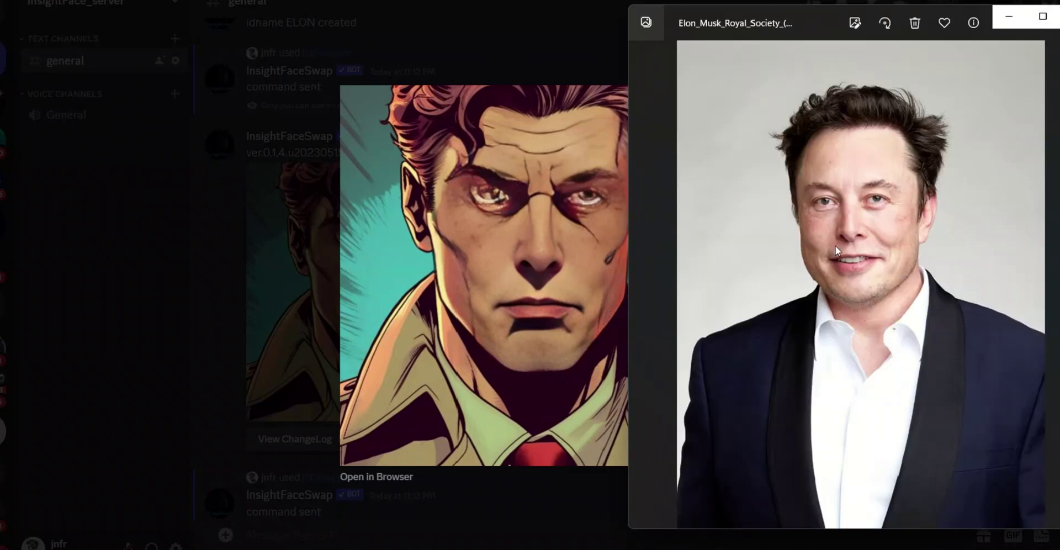
left_click_drag(884, 27, 936, 94)
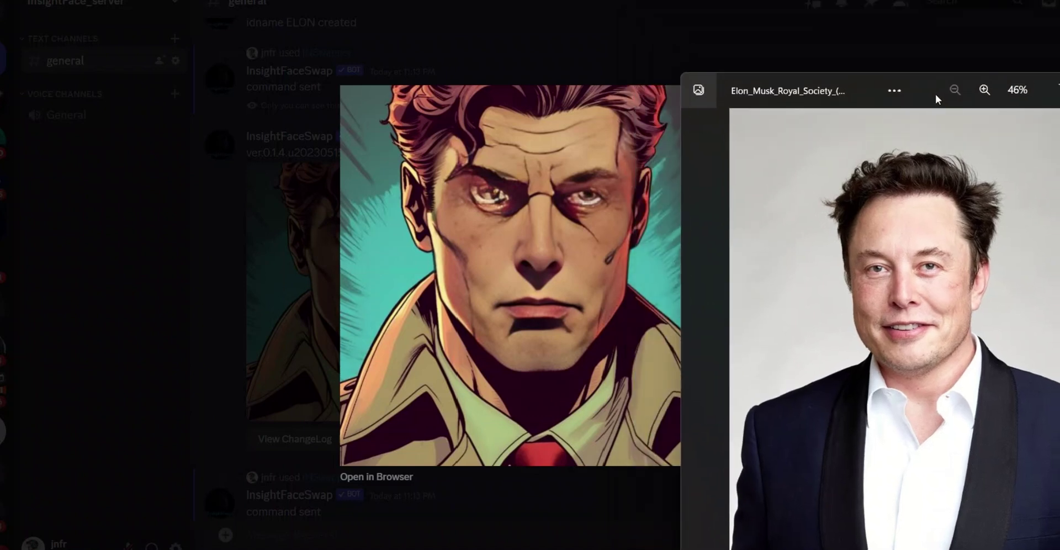
left_click(673, 317)
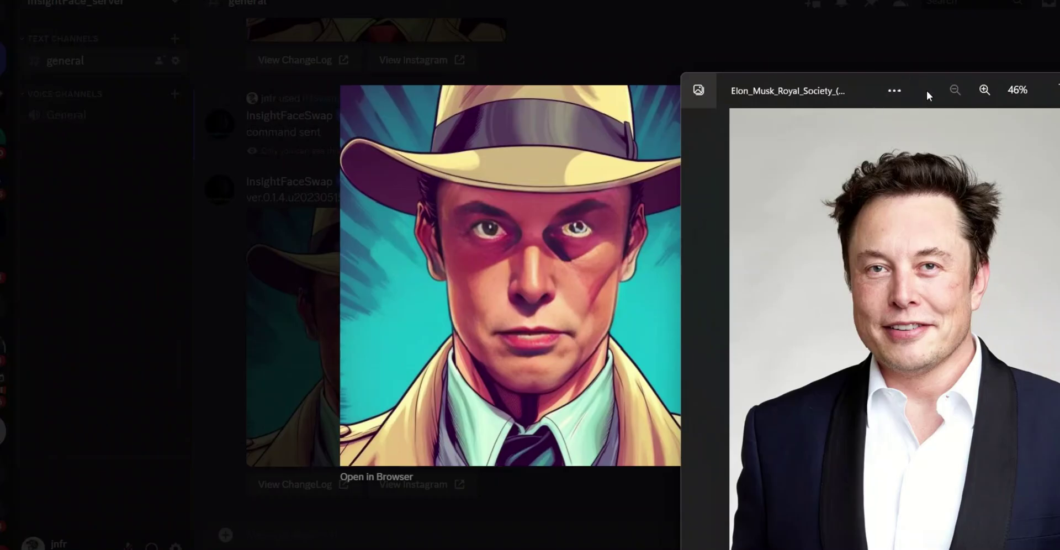
left_click_drag(926, 91, 952, 48)
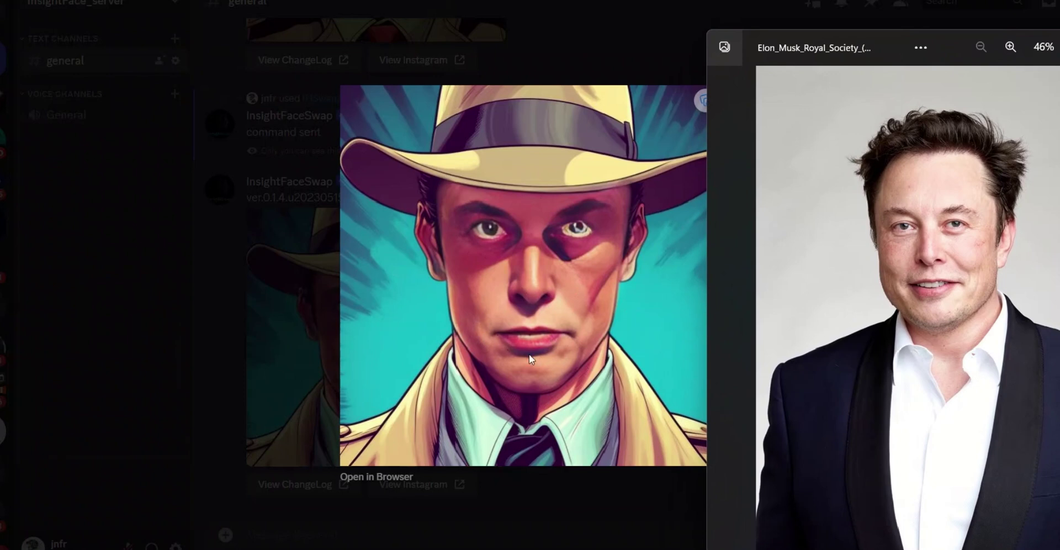
key("alt+Tab")
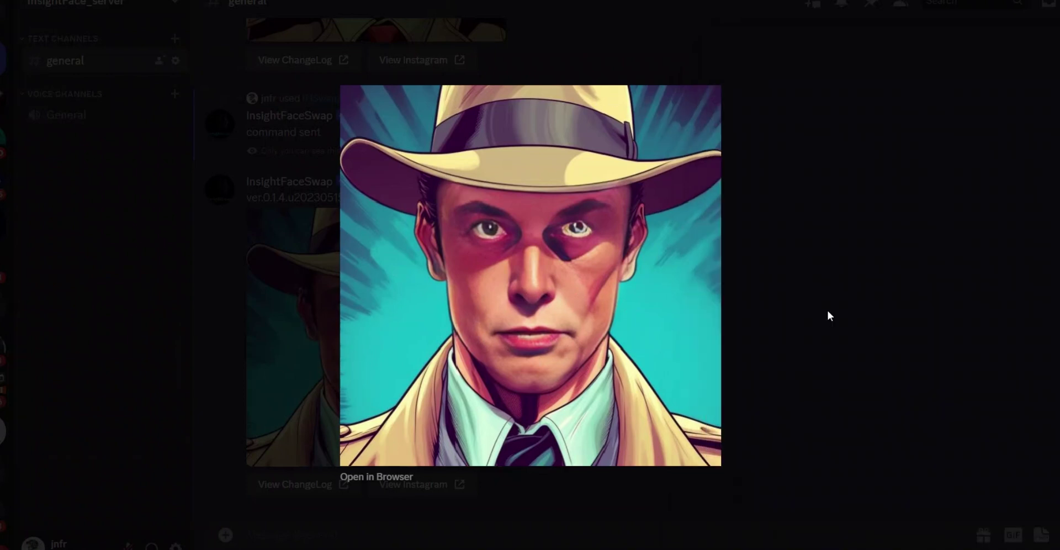
mouse_move(544, 268)
left_click(838, 243)
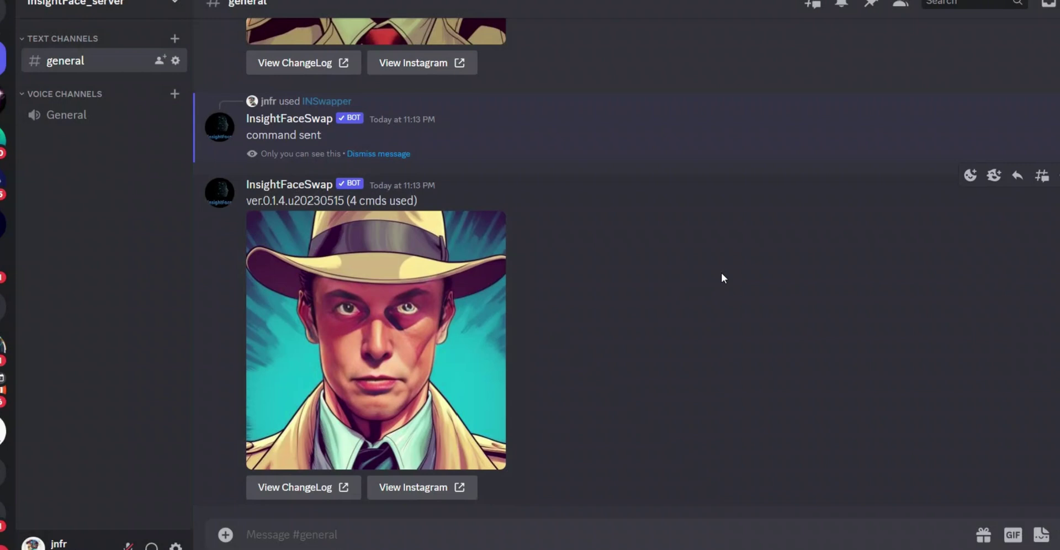
Generate new images with /imagine and the prompt "medium photo, steampunk male, close up shot, looking at the camera".
scroll(721, 273, "up", 10)
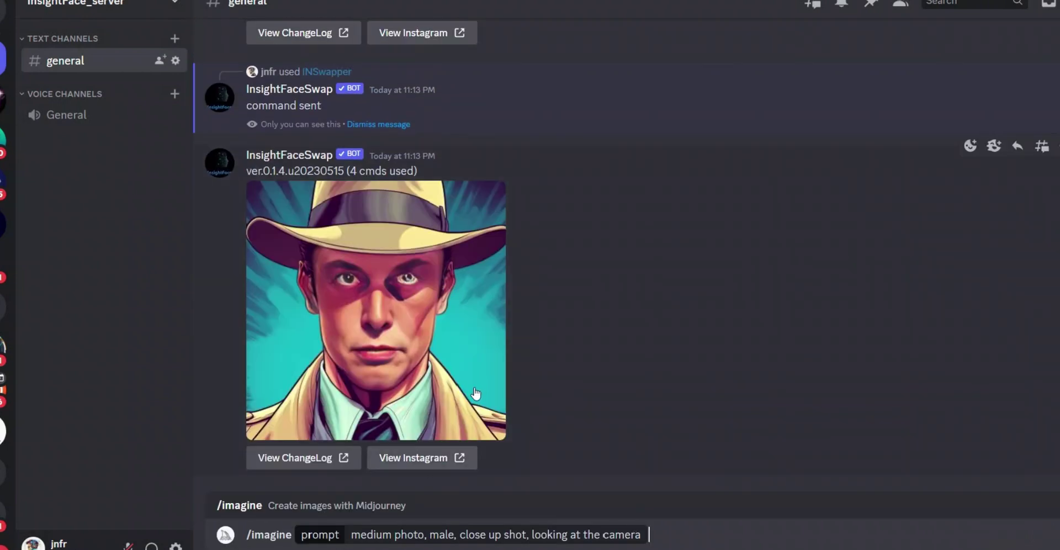
scroll(461, 337, "up", 6)
scroll(461, 335, "down", 8)
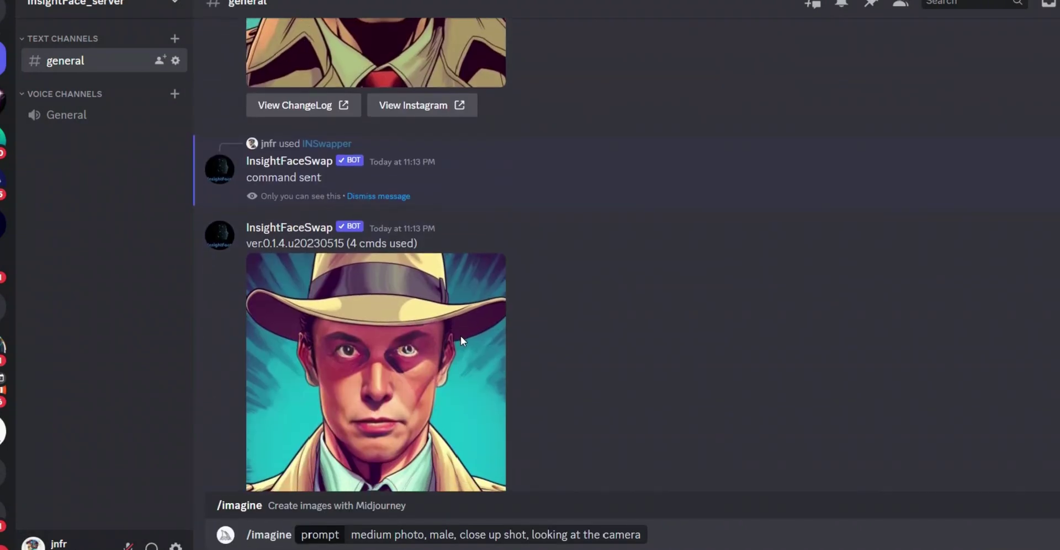
left_click(372, 536)
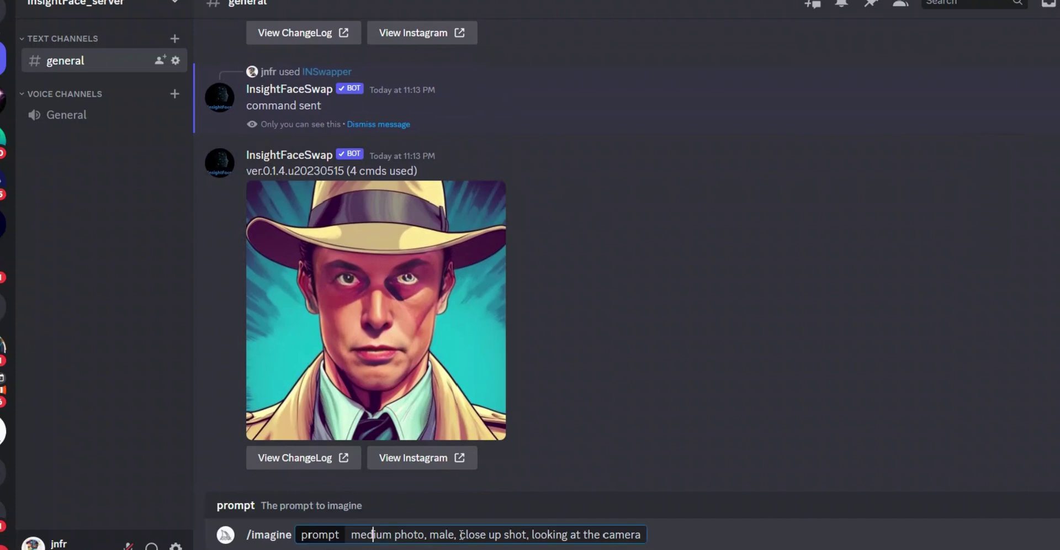
left_click(434, 535)
type("steampu")
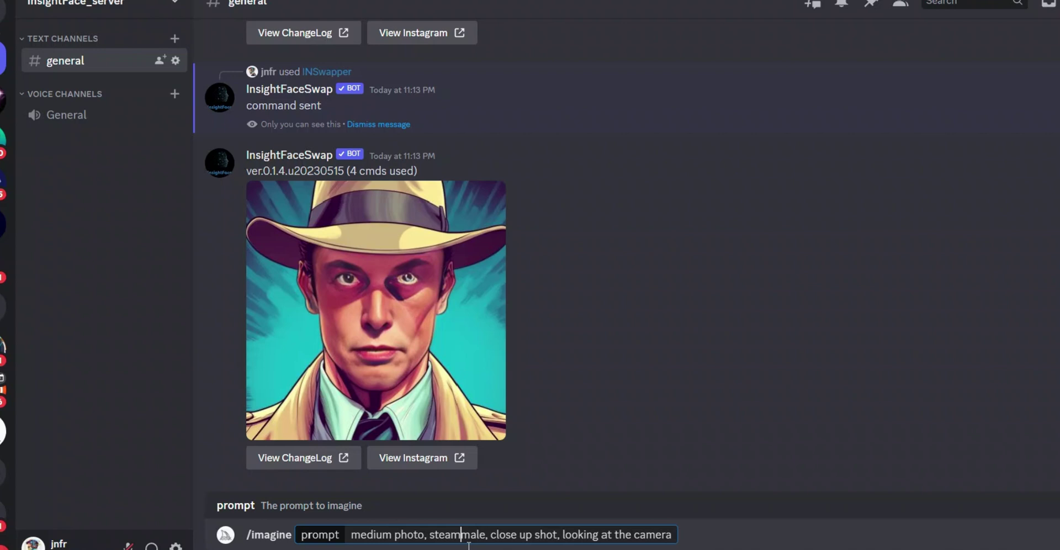
type("nk")
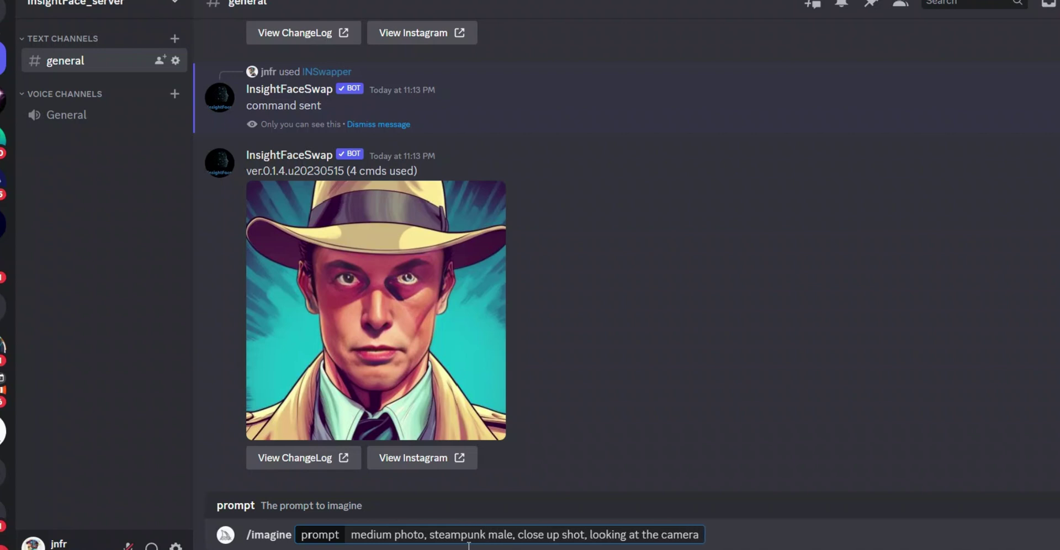
key("Right")
key("Right")
key("Right")
key("Right")
key("Right")
key("Right")
key("Right")
key("Right")
key("Right")
key("Right")
key("Right")
key("Right")
key("Right")
key("Right")
key("Right")
key("Right")
key("Right")
key("Right")
key("Right")
key("Right")
key("Right")
key("Right")
key("Right")
key("Right")
key("Return")
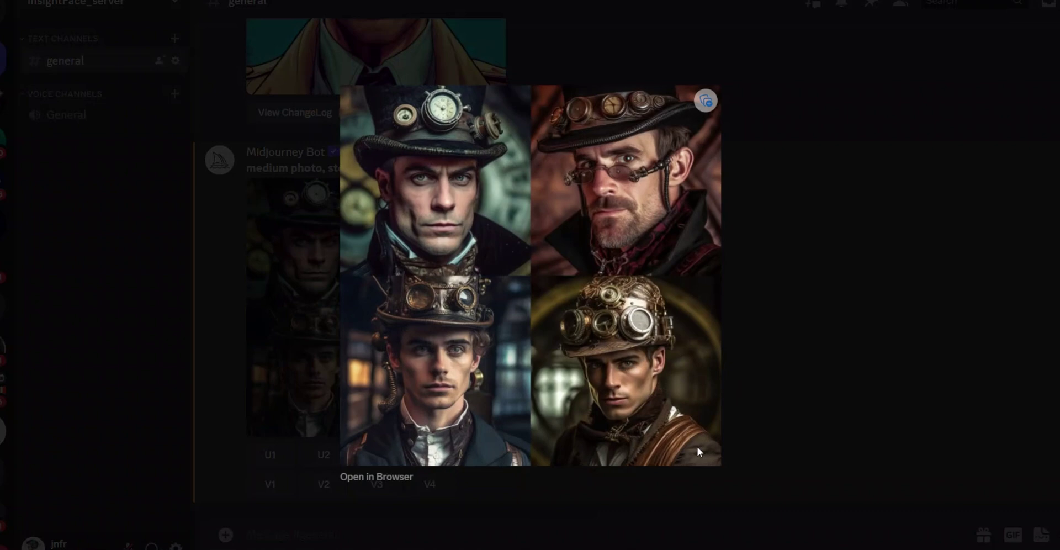
Close the grid preview and upscale images 1, 3 and 4 of the steampunk male results.
left_click(850, 359)
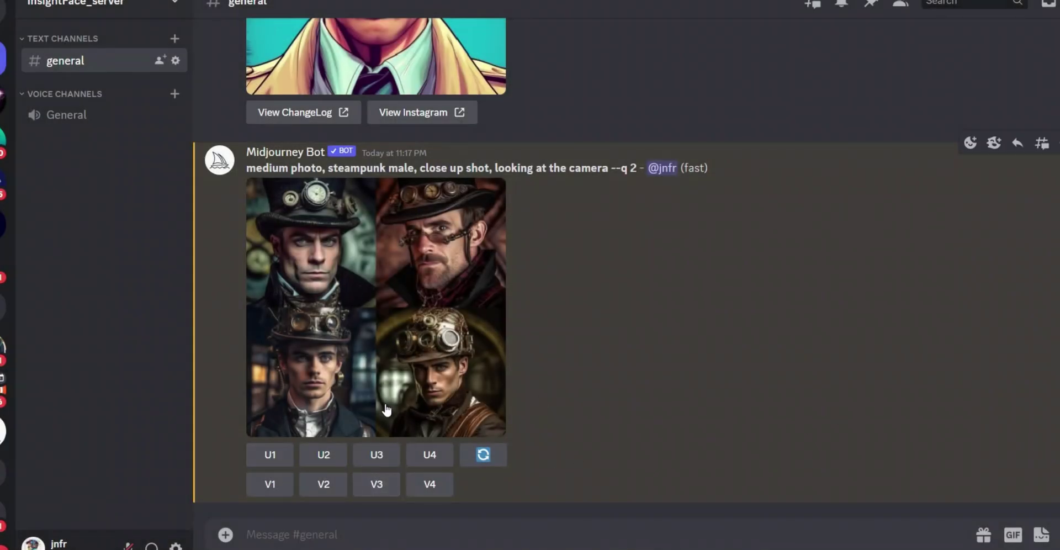
left_click(262, 462)
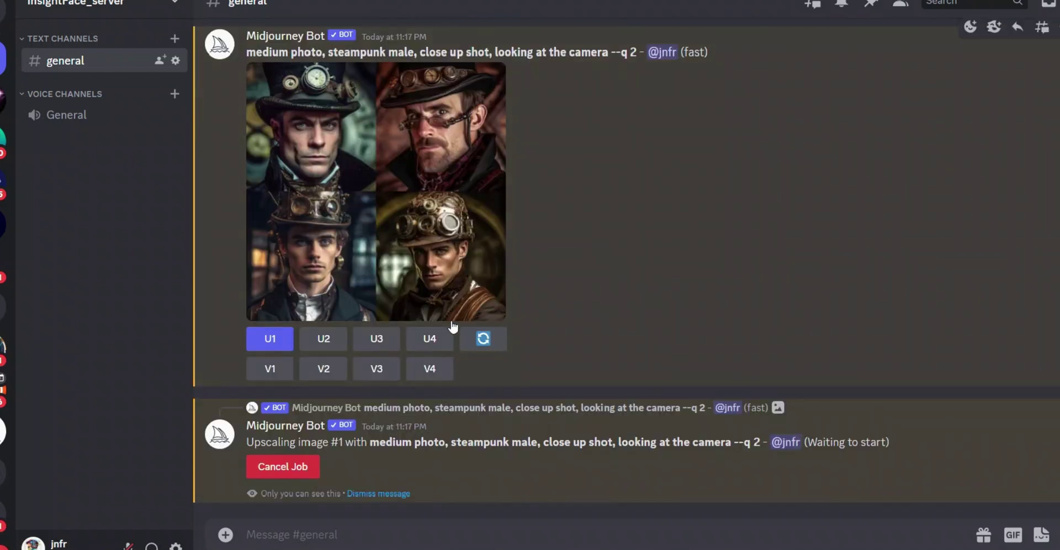
left_click(378, 339)
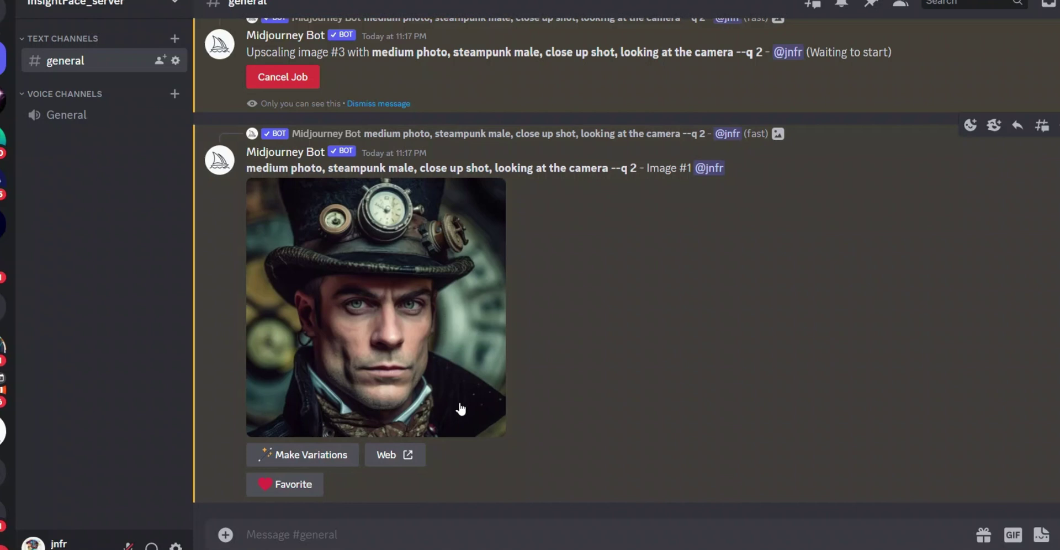
scroll(441, 342, "up", 5)
left_click(430, 328)
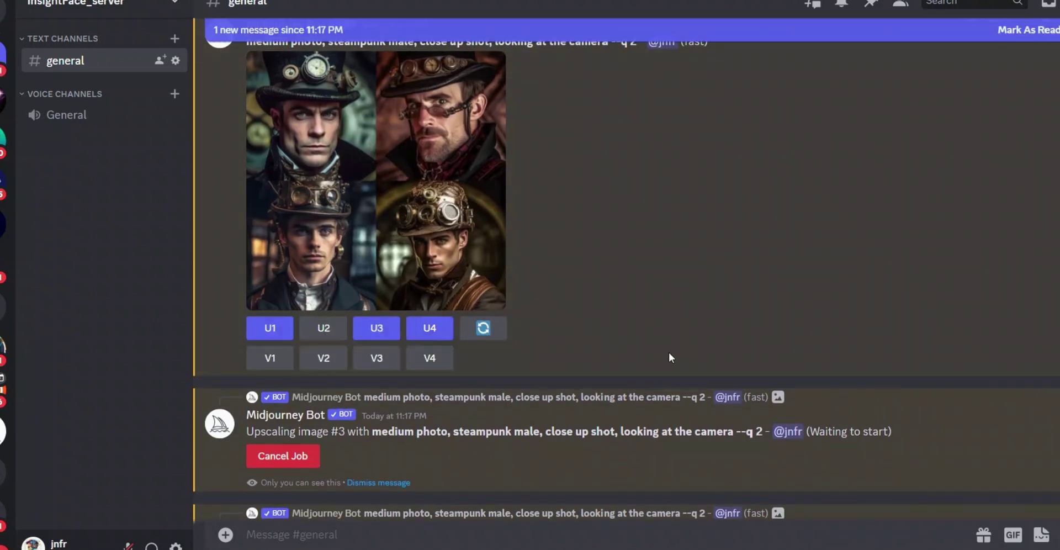
scroll(668, 352, "up", 8)
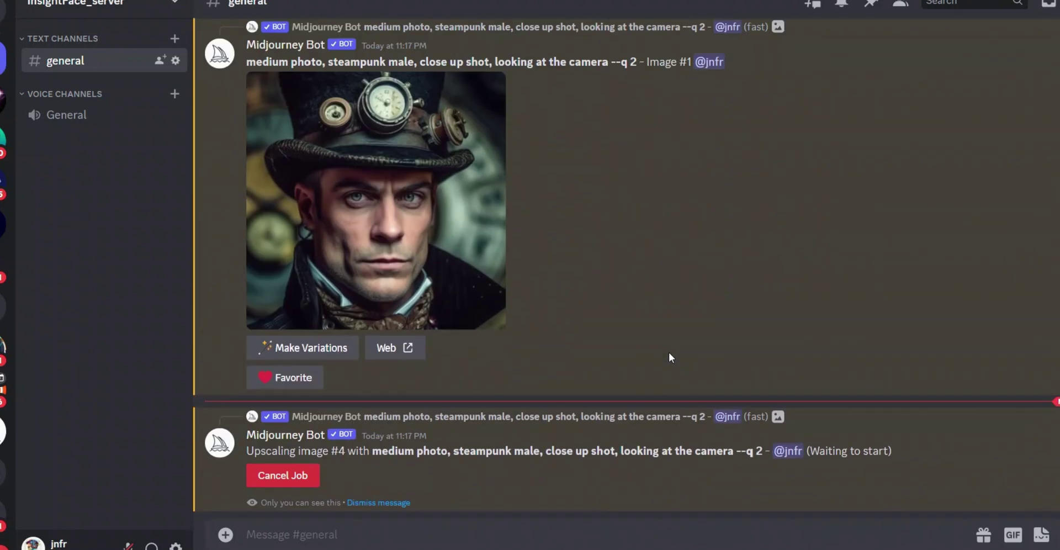
scroll(611, 329, "down", 10)
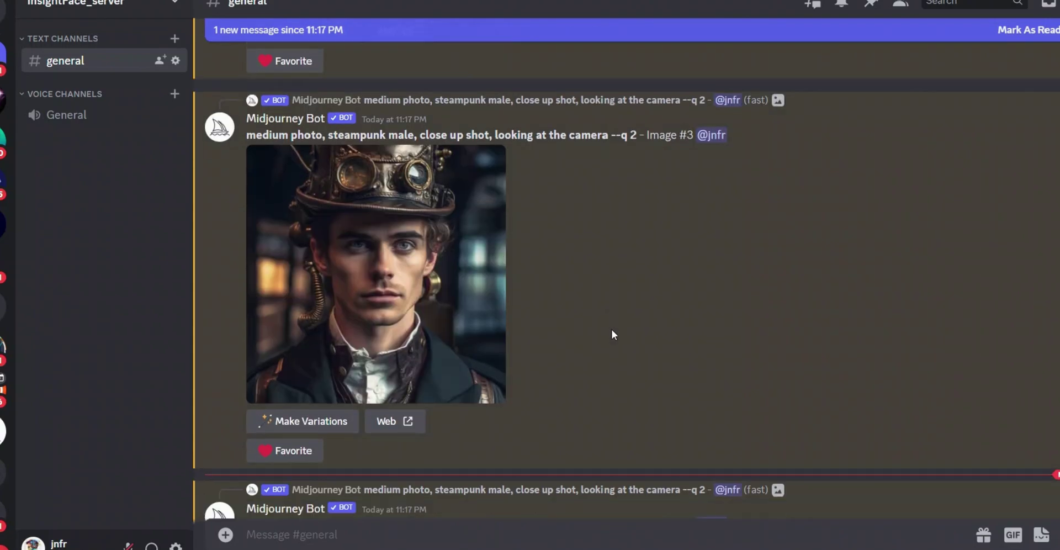
Preview the upscaled steampunk Image #1 and run the INSwapper app on it.
scroll(612, 329, "up", 8)
left_click(448, 214)
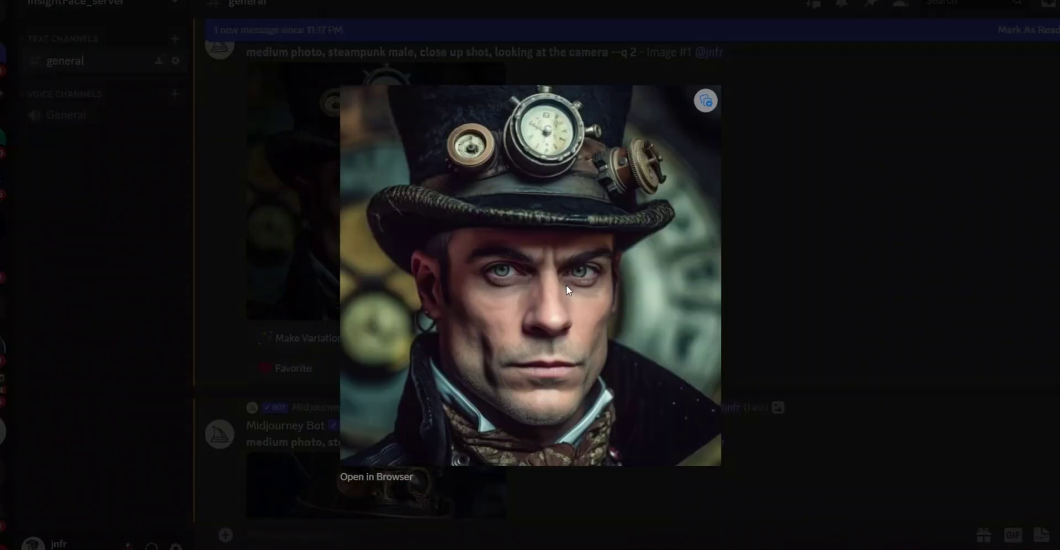
left_click(830, 227)
right_click(364, 220)
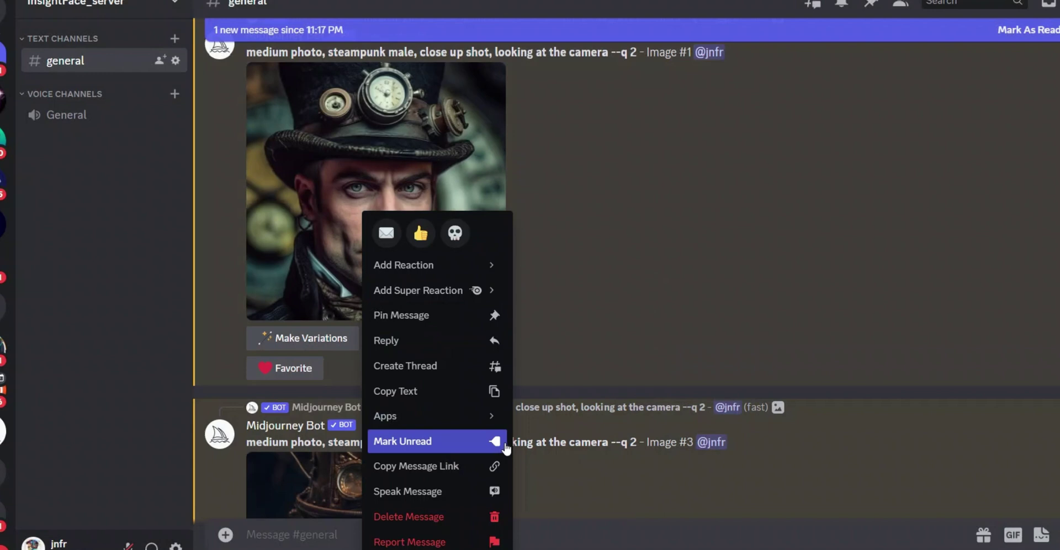
mouse_move(442, 425)
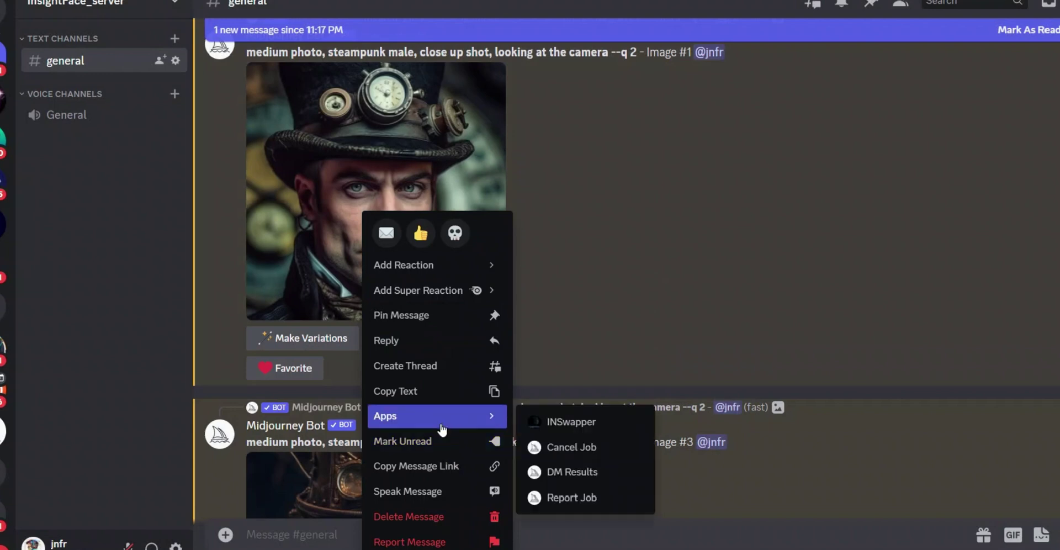
left_click(575, 423)
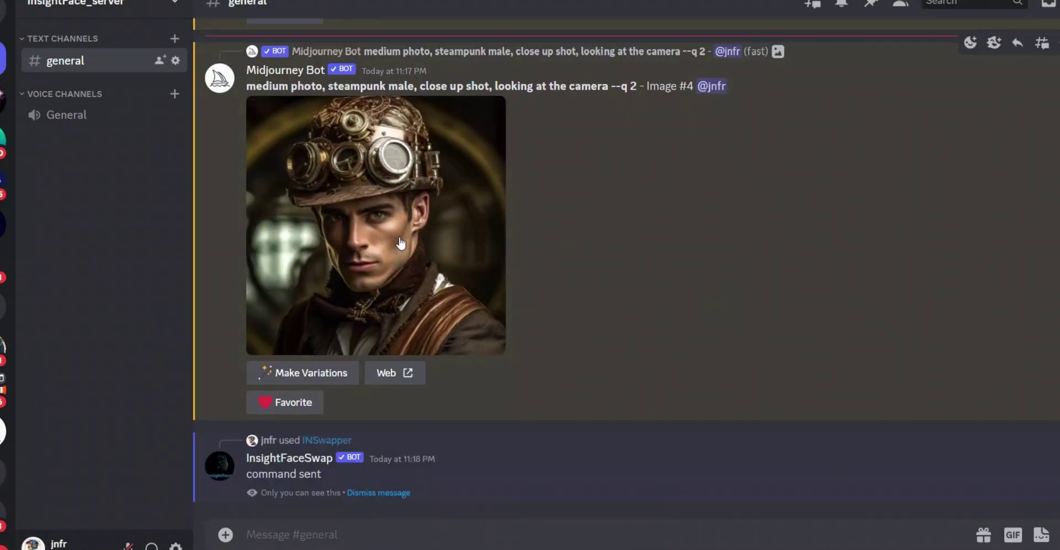
Run the INSwapper app on the upscaled steampunk Image #4 and Image #3.
right_click(405, 230)
mouse_move(539, 420)
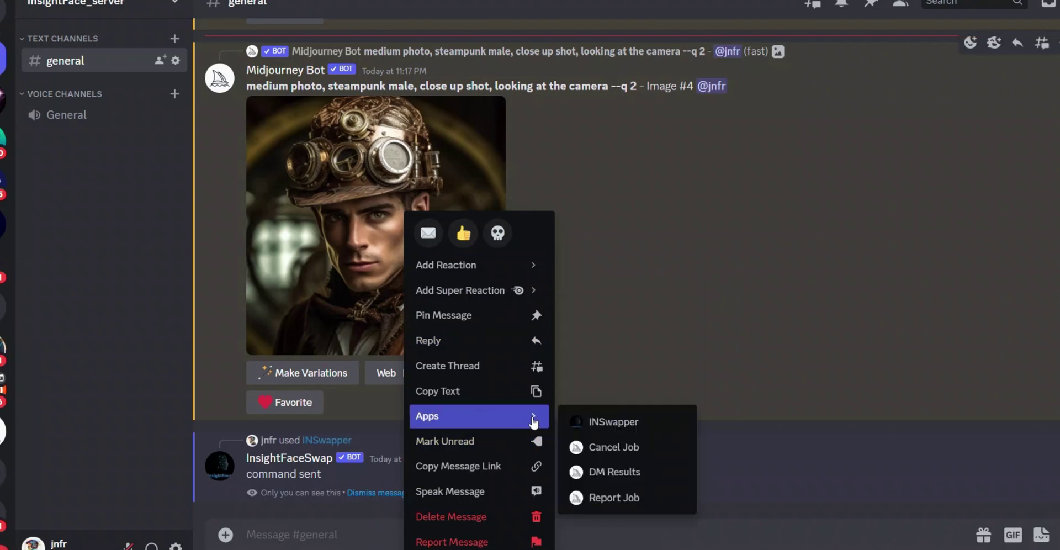
left_click(586, 422)
right_click(402, 220)
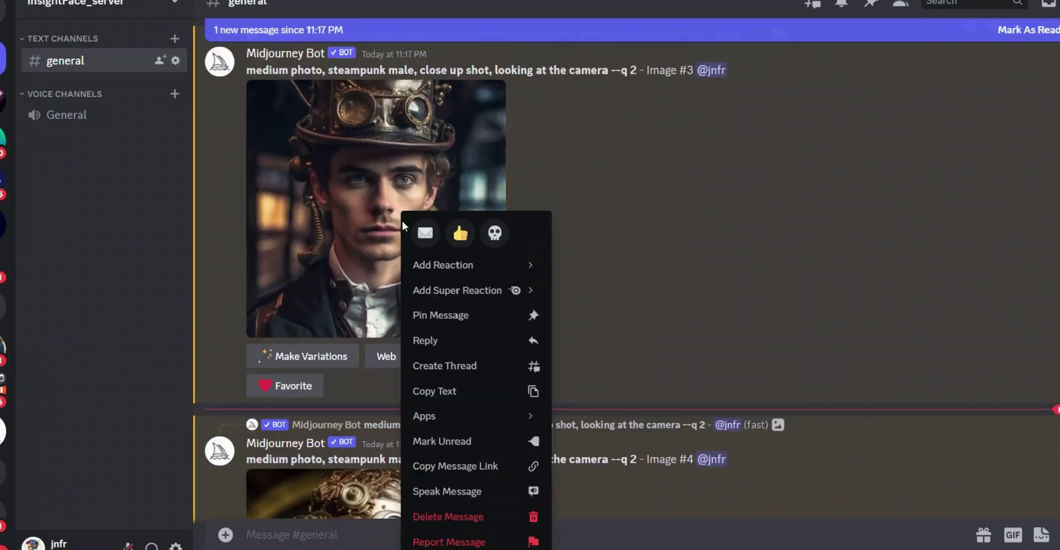
mouse_move(517, 415)
left_click(602, 422)
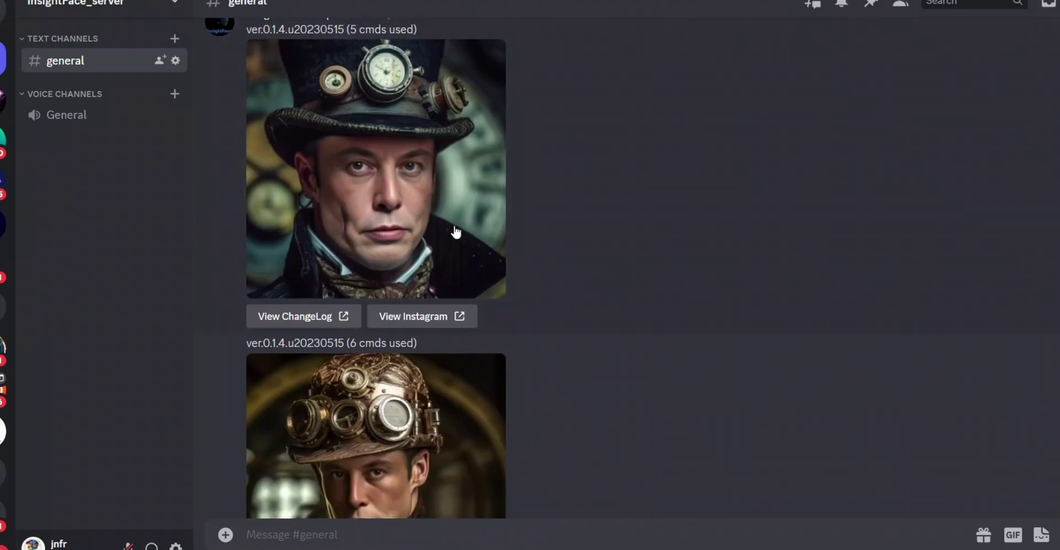
Enlarge each of the three face-swapped steampunk portraits to examine the result, closing every preview.
left_click(456, 232)
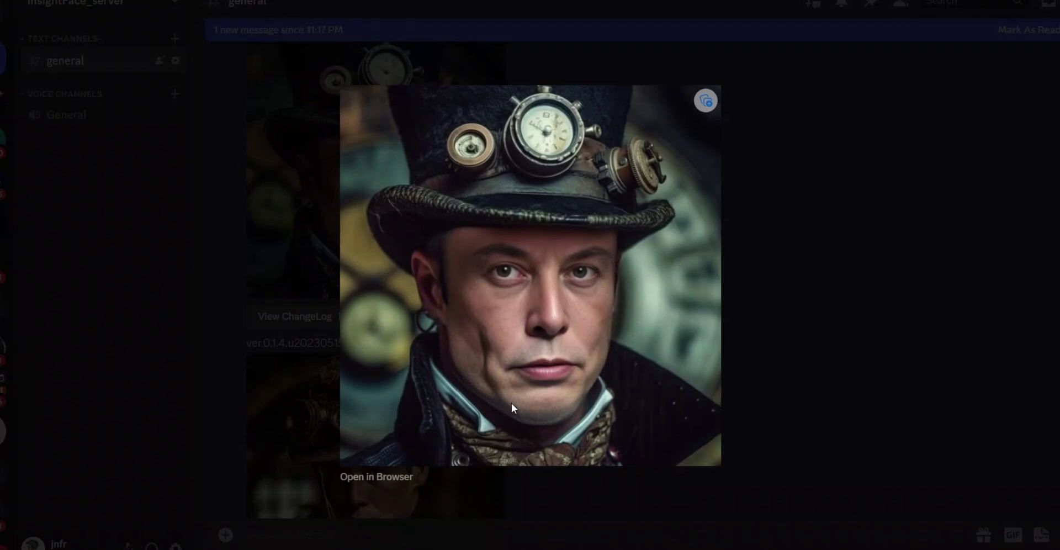
left_click(840, 255)
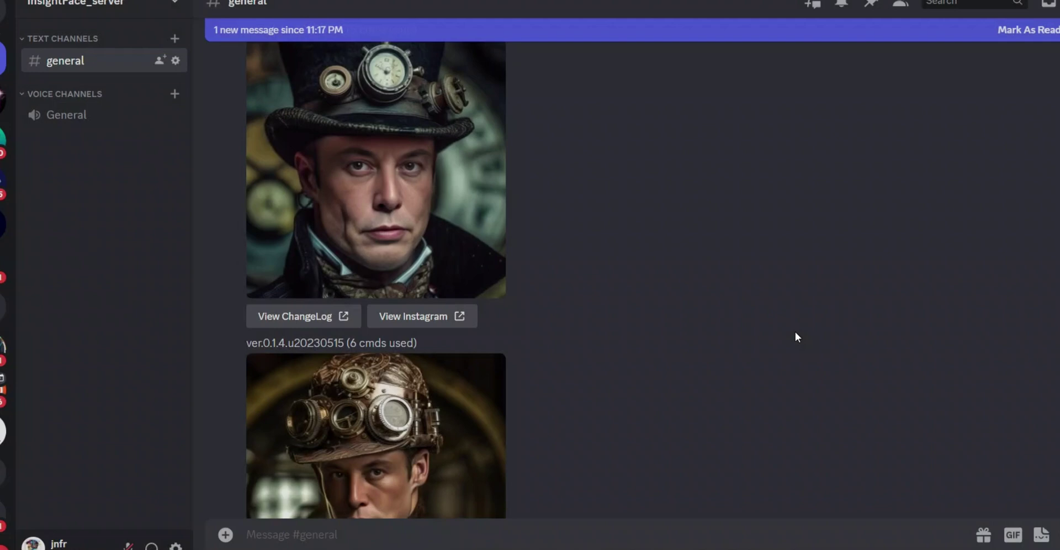
scroll(794, 335, "down", 5)
scroll(792, 339, "up", 2)
left_click(335, 247)
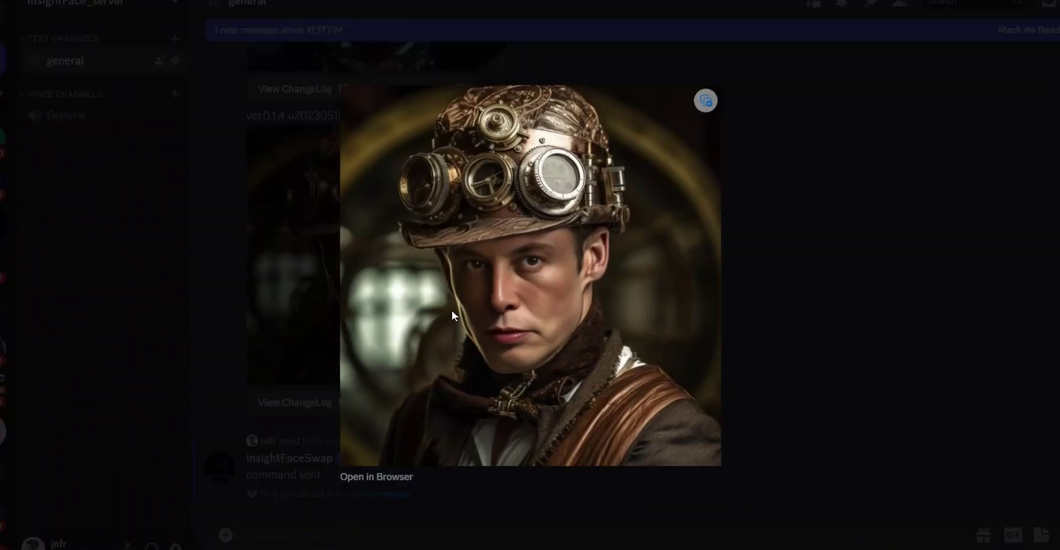
left_click(810, 250)
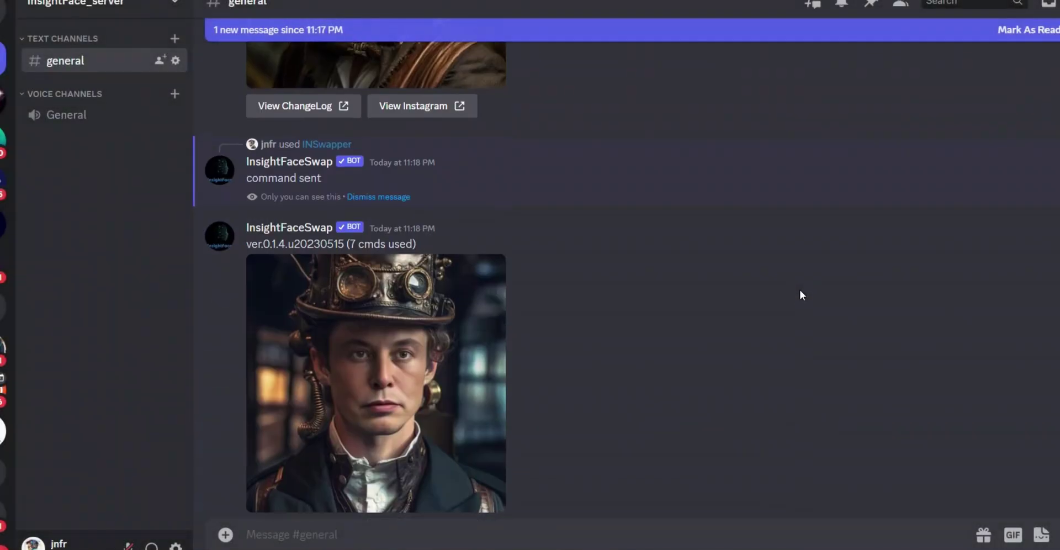
scroll(800, 290, "down", 2)
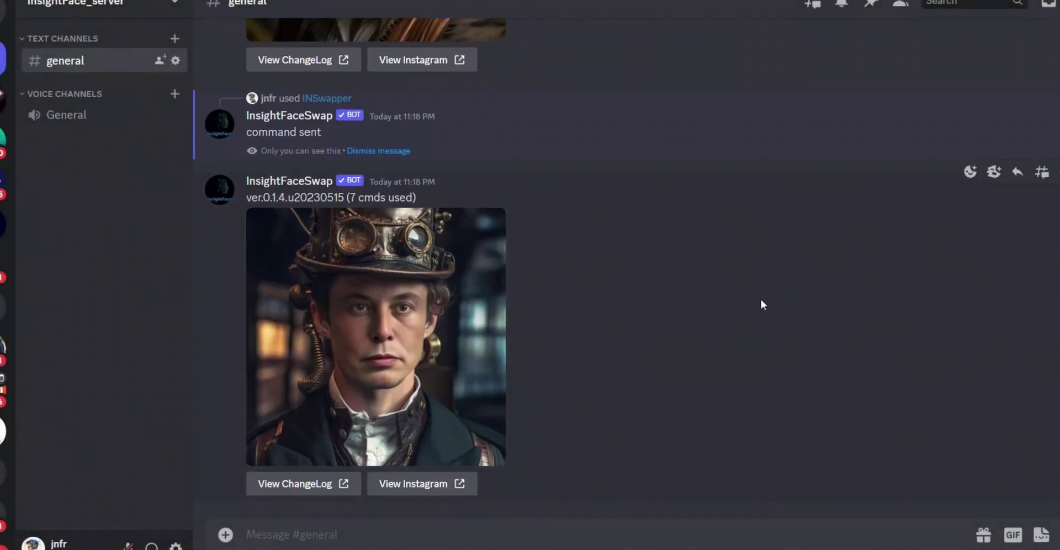
left_click(421, 336)
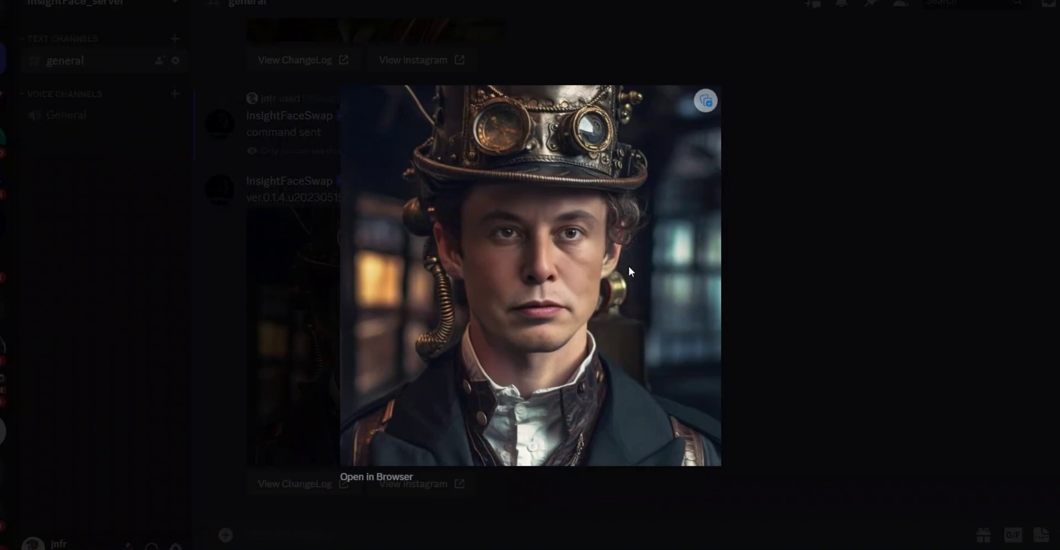
left_click(868, 231)
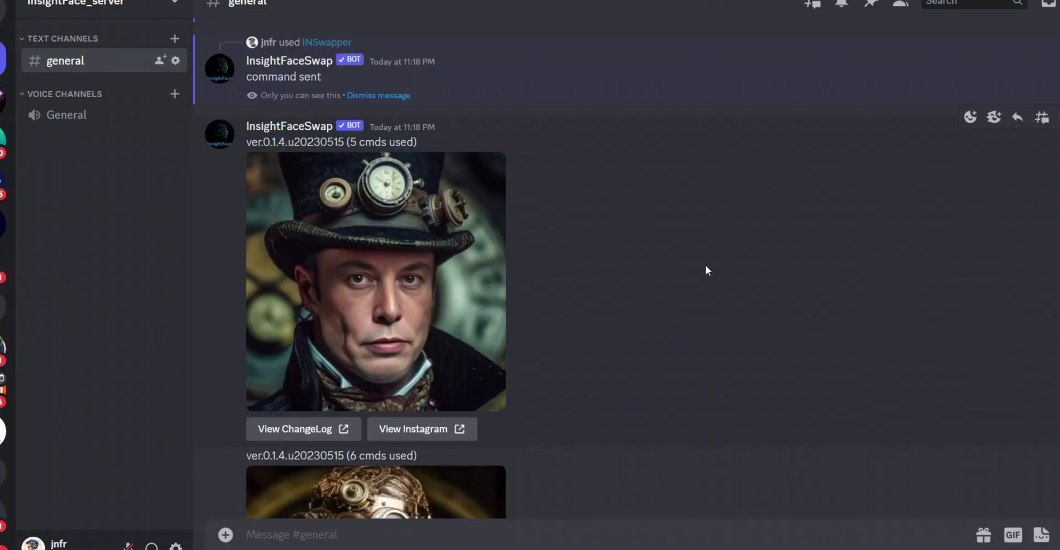
Examine the face-swapped Iron Man image and the downloaded steampunk portrait in the photo viewer, closing both.
scroll(705, 265, "down", 3)
scroll(706, 265, "up", 10)
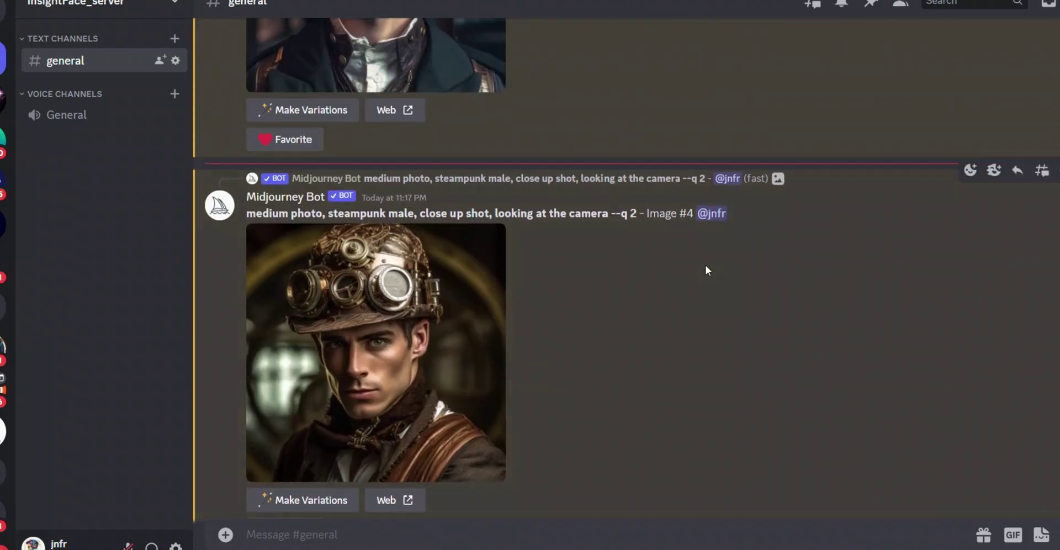
scroll(706, 265, "up", 4)
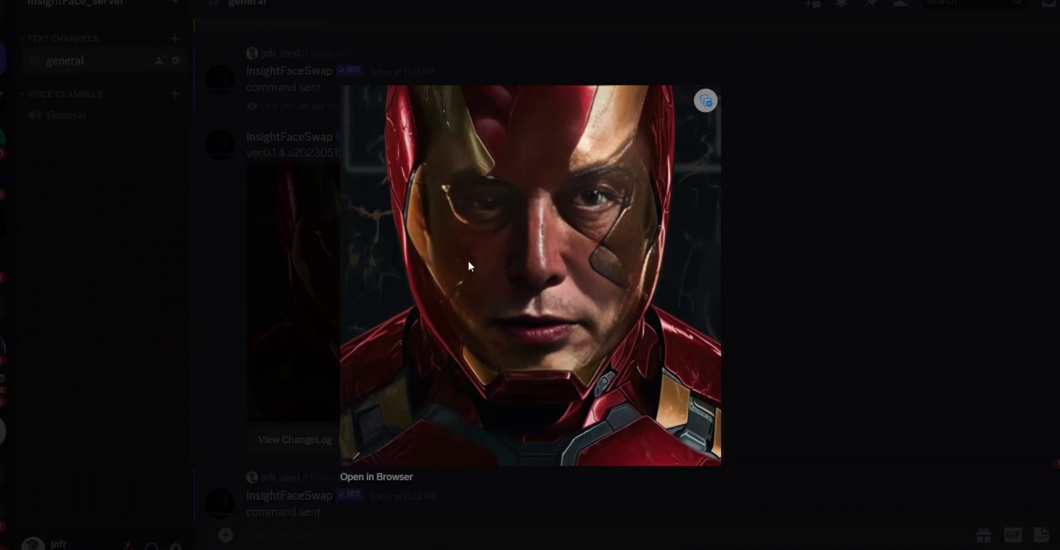
left_click(833, 303)
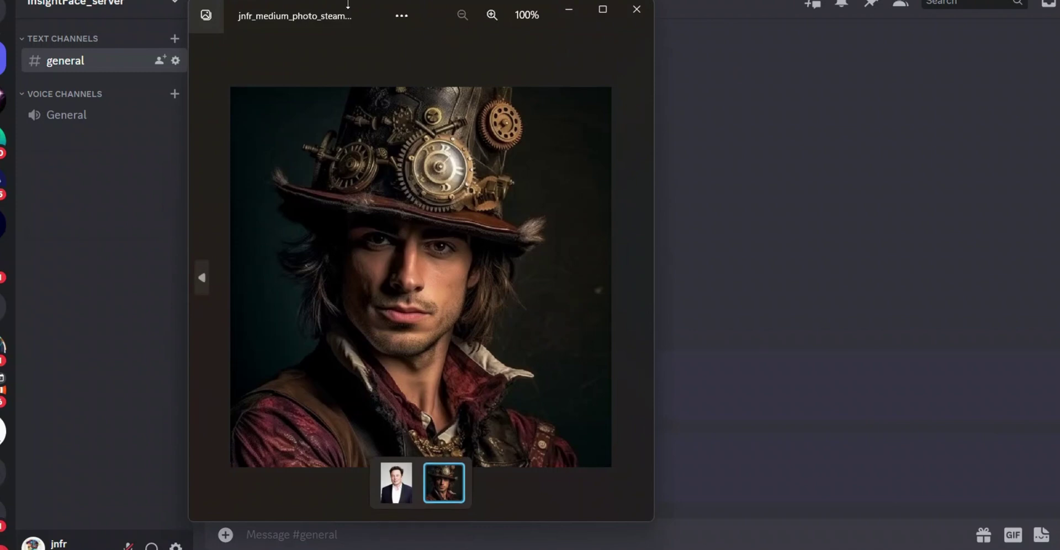
left_click_drag(360, 8, 710, 11)
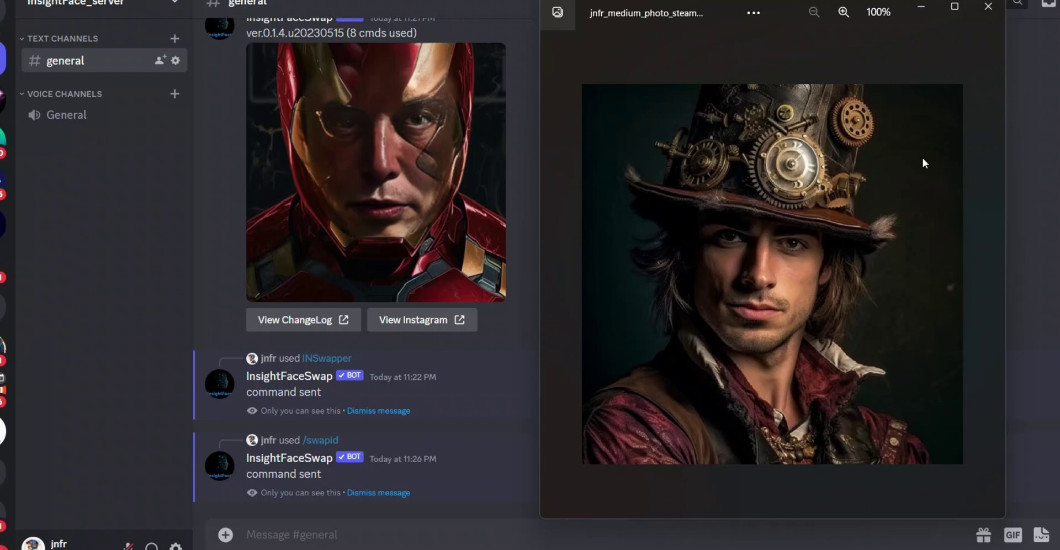
left_click(988, 7)
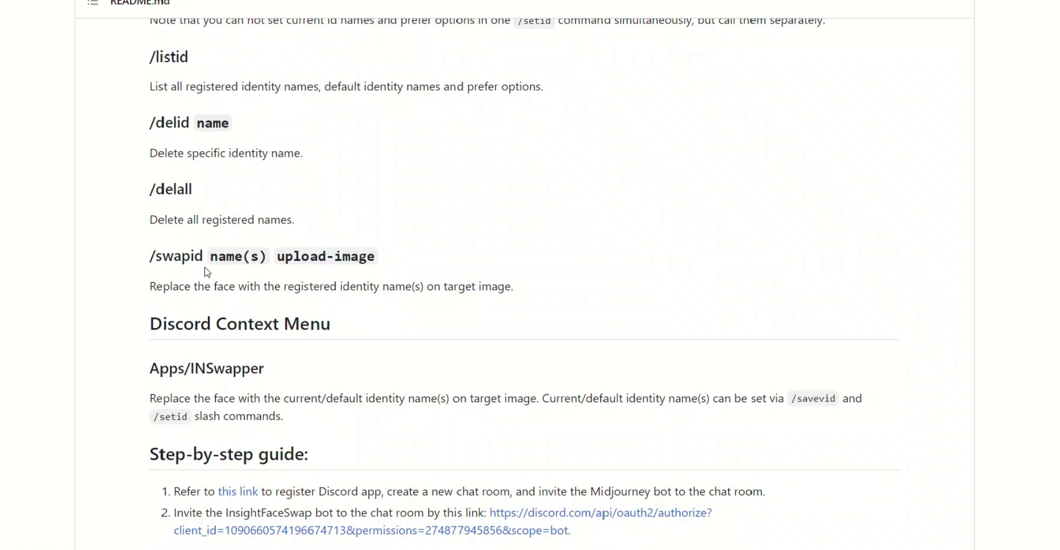
Look up the /swapid command in the InsightFace README, copy its syntax, and return to the Discord message field.
scroll(207, 271, "up", 2)
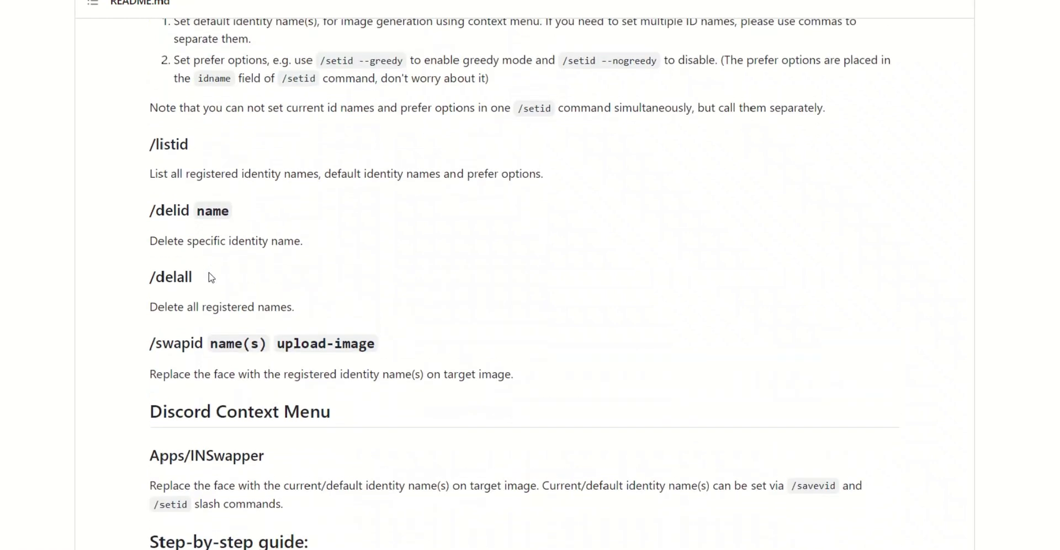
left_click_drag(428, 353, 132, 346)
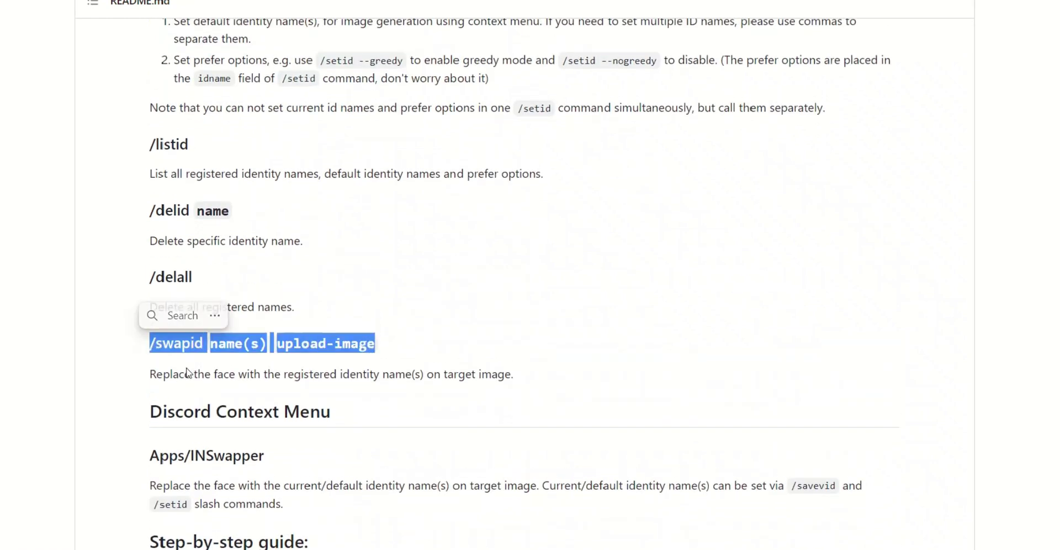
key("ctrl+c")
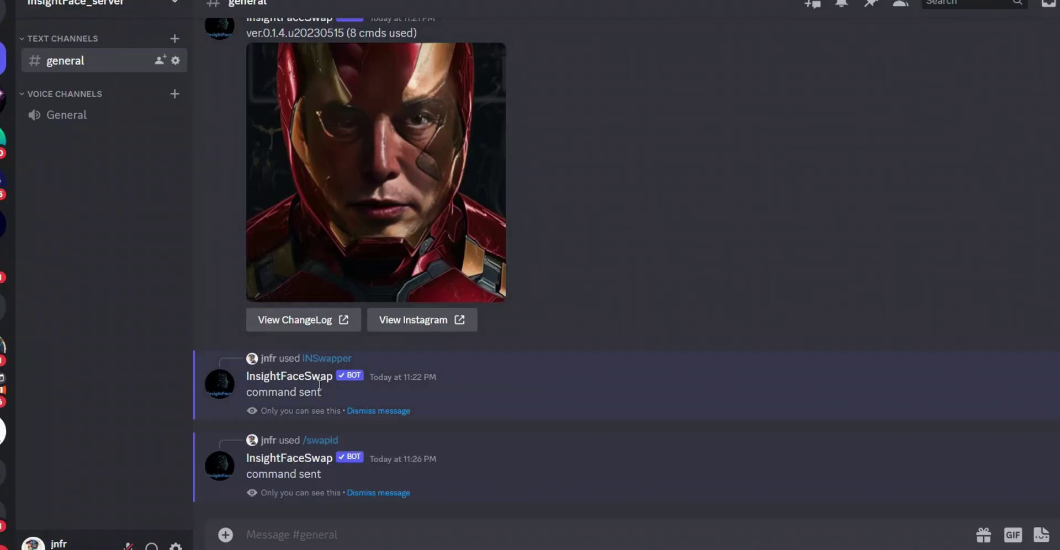
left_click(313, 519)
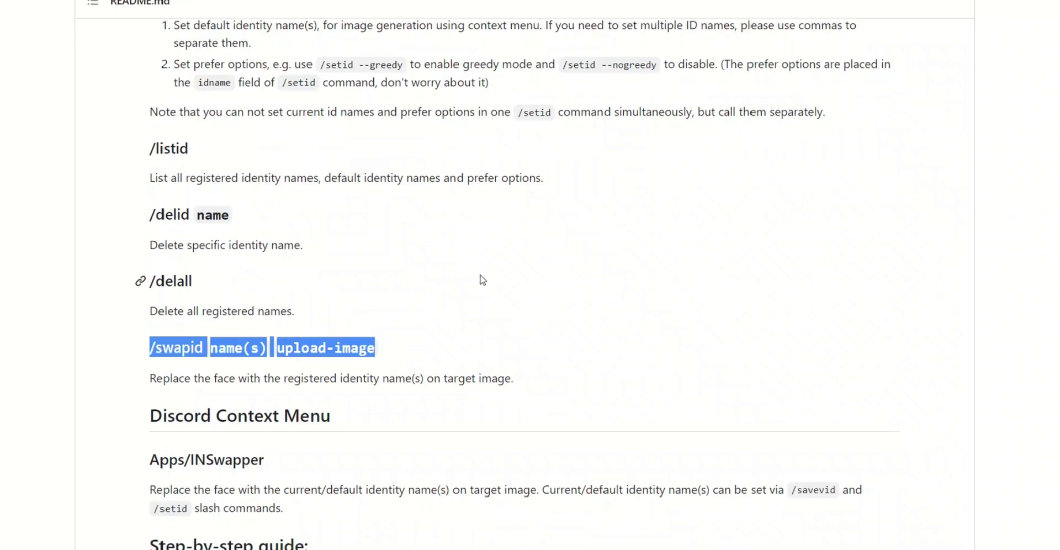
Find the /listid command in the README and run it in the Discord general channel to list the saved identity names.
scroll(480, 277, "up", 2)
left_click_drag(205, 218, 140, 233)
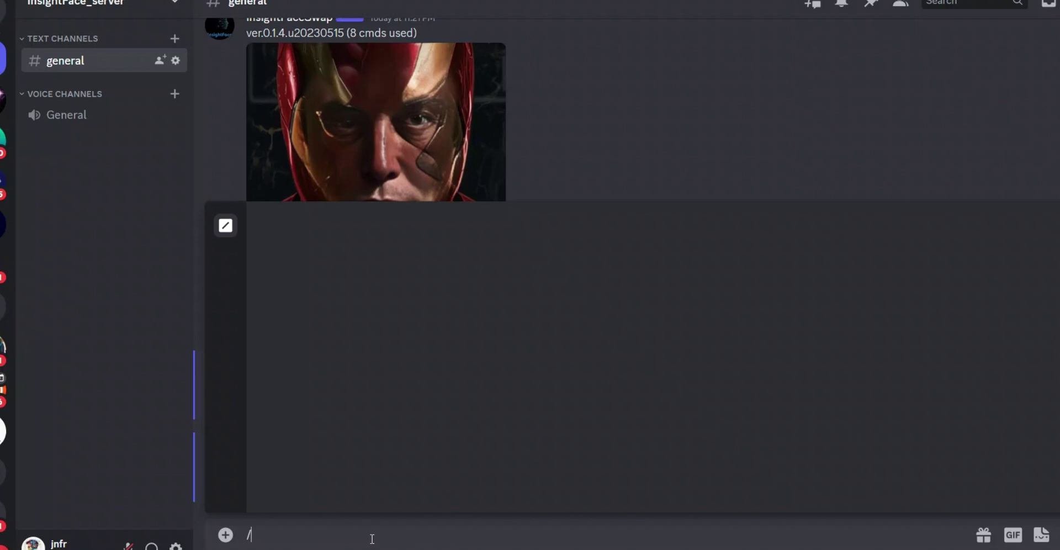
type("list")
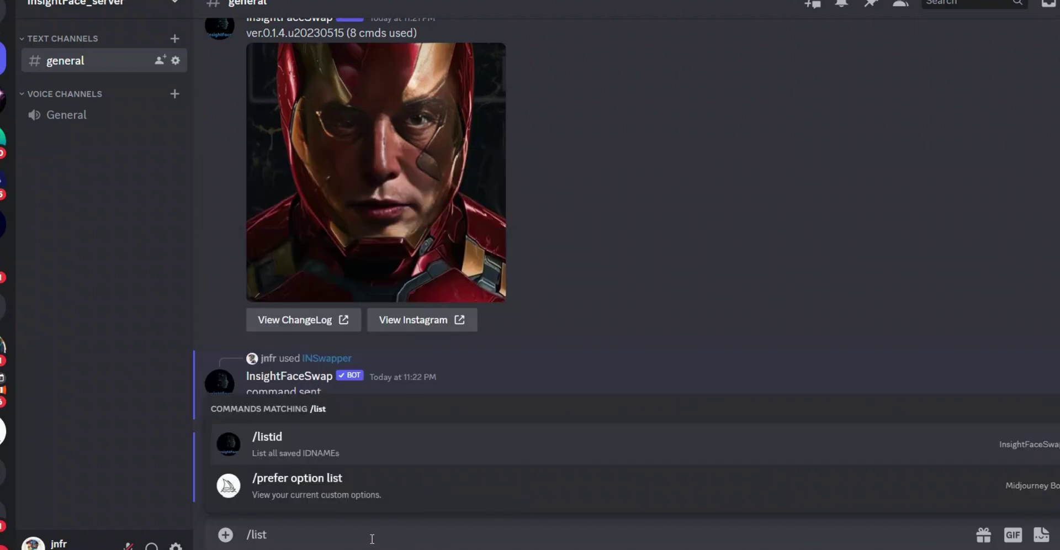
key("Tab")
key("Return")
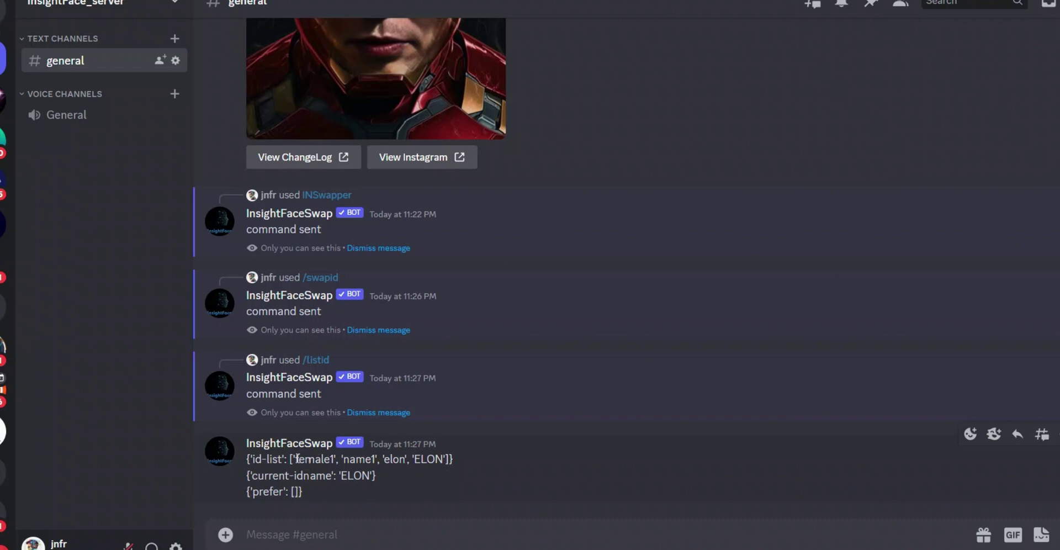
Copy the identity name ELON from the returned id-list and close the Elon Musk source portrait.
left_click_drag(297, 458, 338, 459)
left_click(356, 457)
left_click_drag(446, 463, 415, 460)
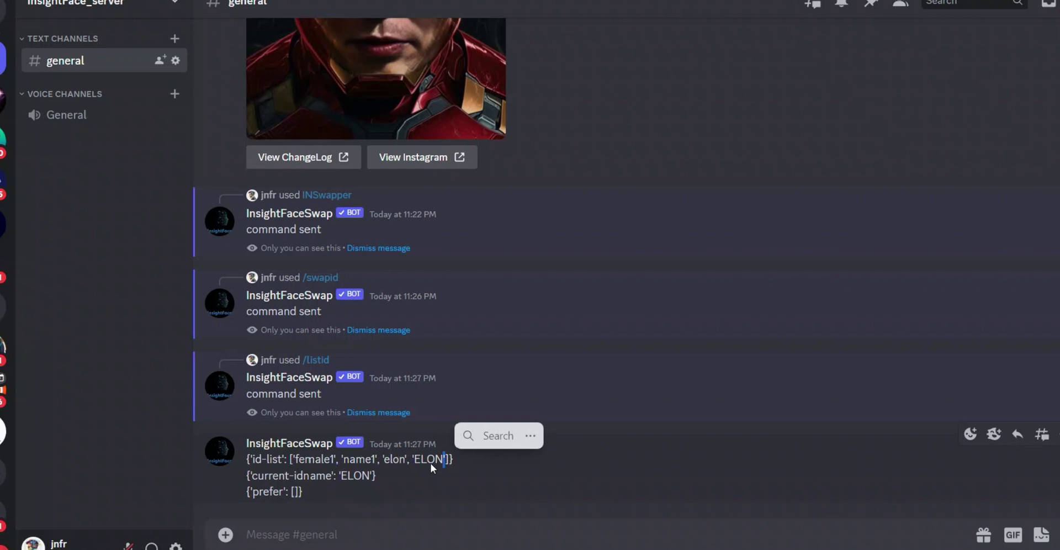
double_click(432, 462)
key("ctrl+c")
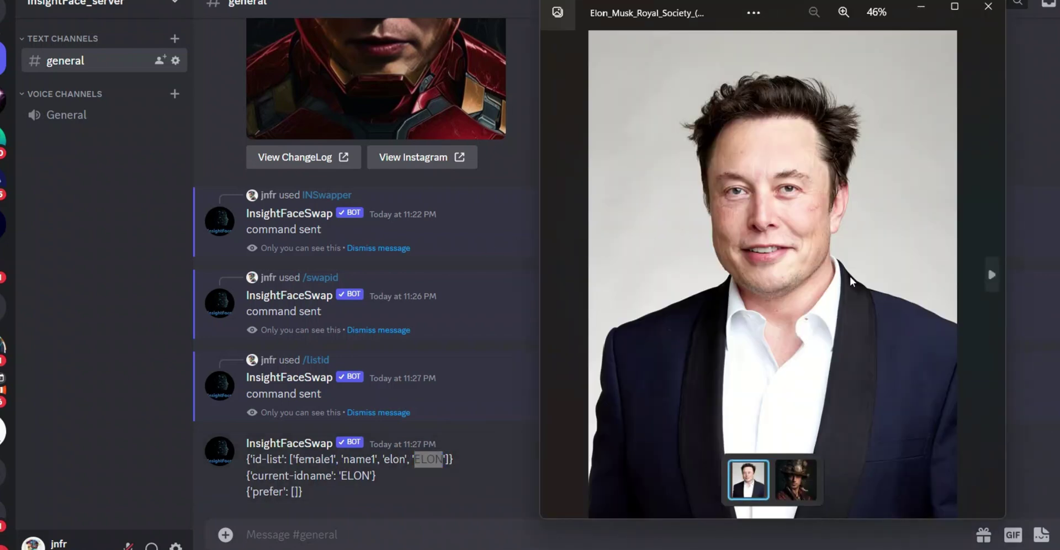
left_click(988, 6)
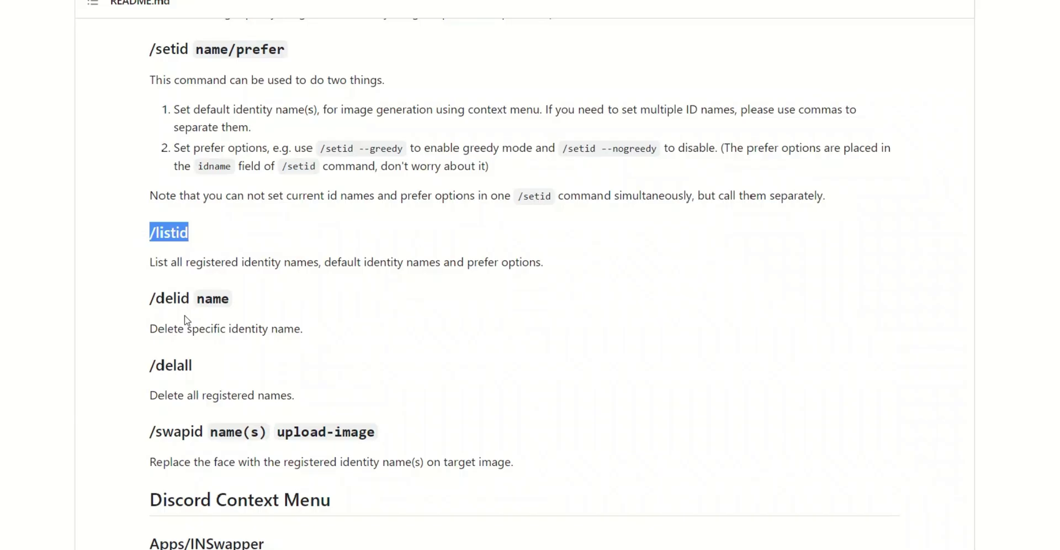
Run /swapid in the Discord general channel with idname ELON and the downloaded steampunk male portrait as the image.
scroll(166, 326, "down", 3)
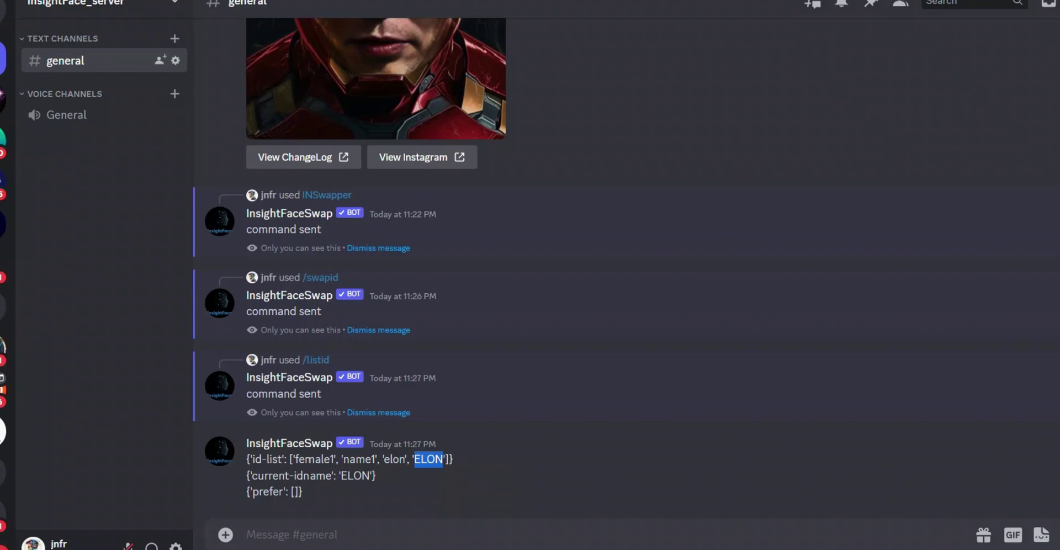
left_click(308, 525)
type("/s")
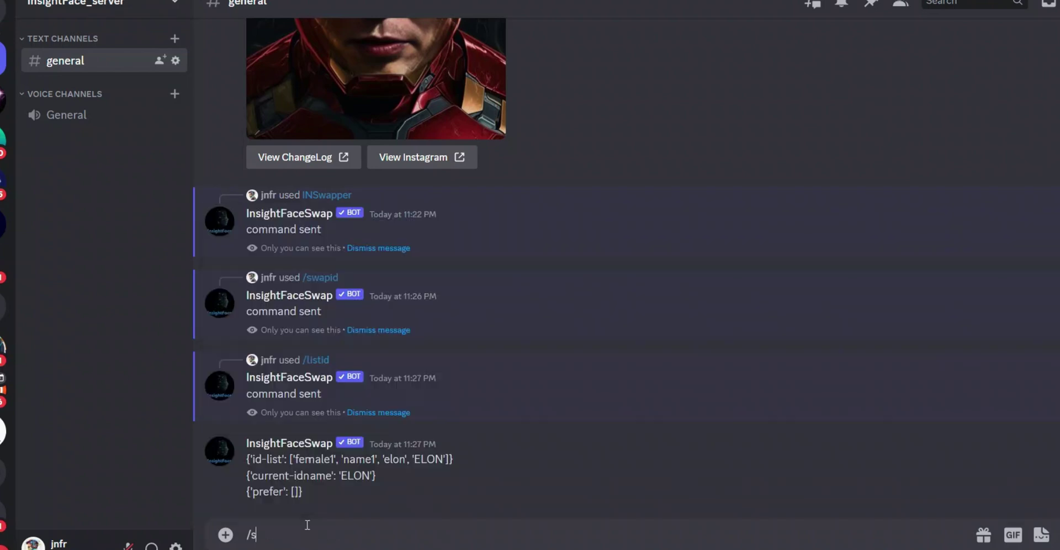
type("wa")
key("Tab")
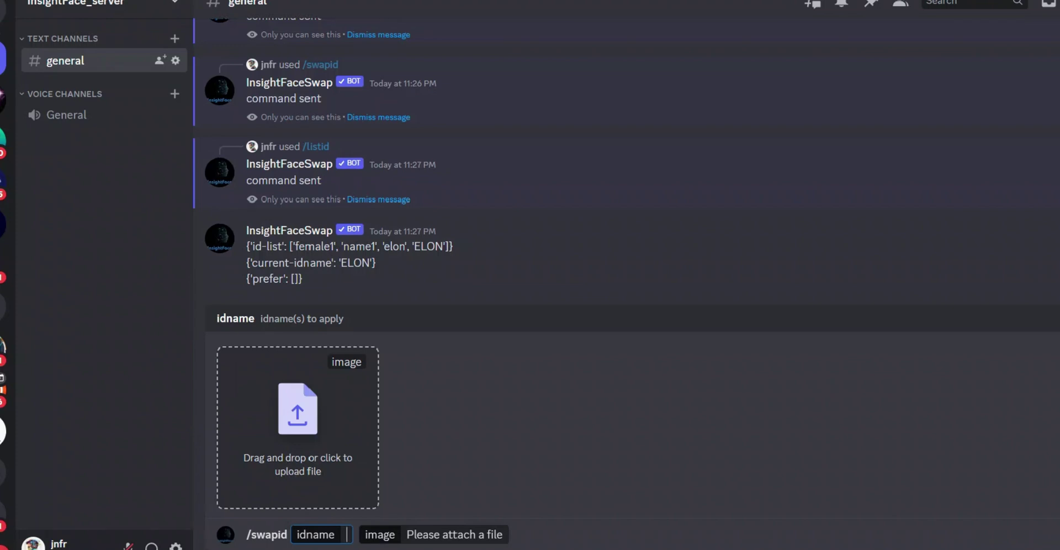
left_click_drag(298, 549, 299, 400)
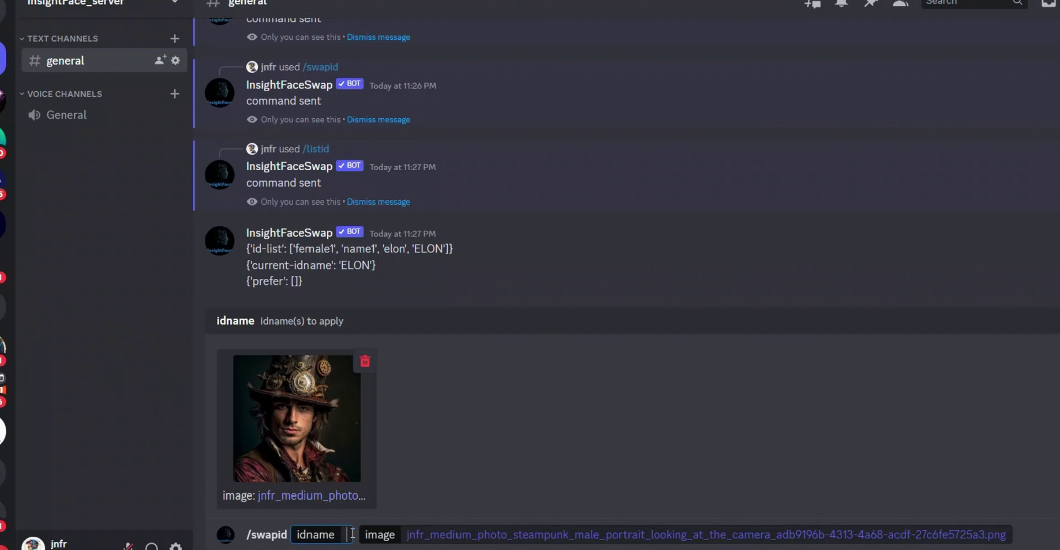
type("ELON")
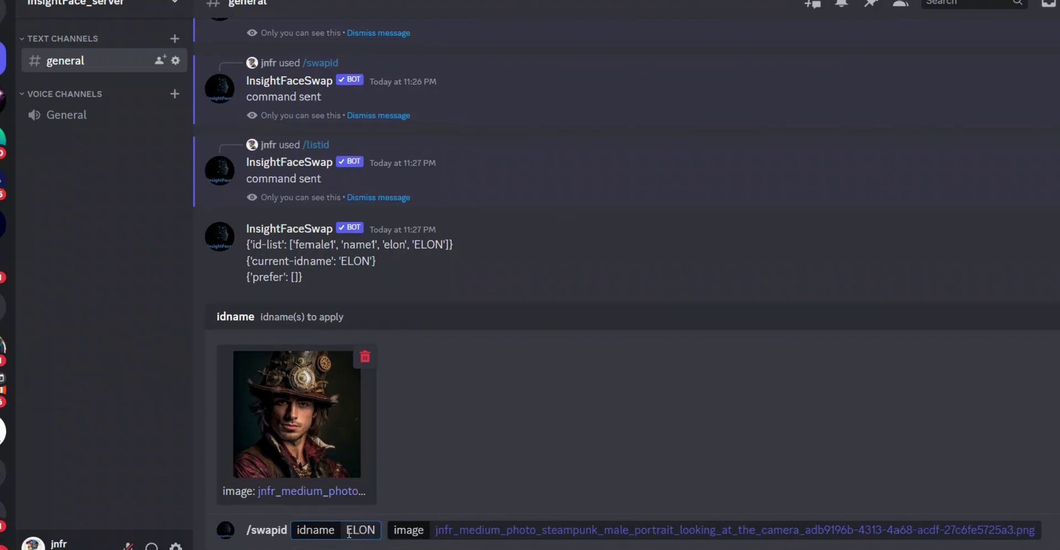
key("Return")
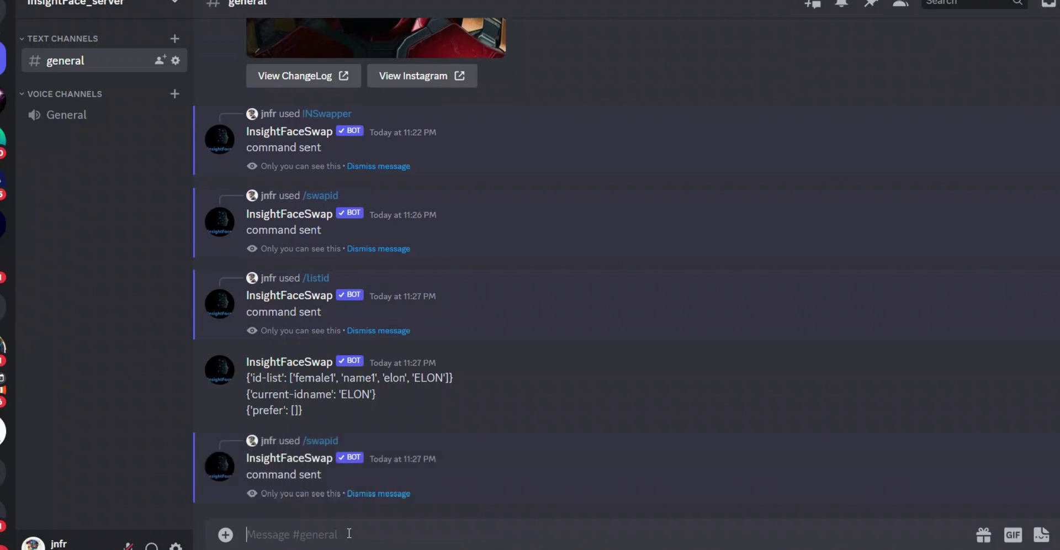
View the face-swapped steampunk portrait enlarged, close it, and review it again in the channel.
left_click(455, 387)
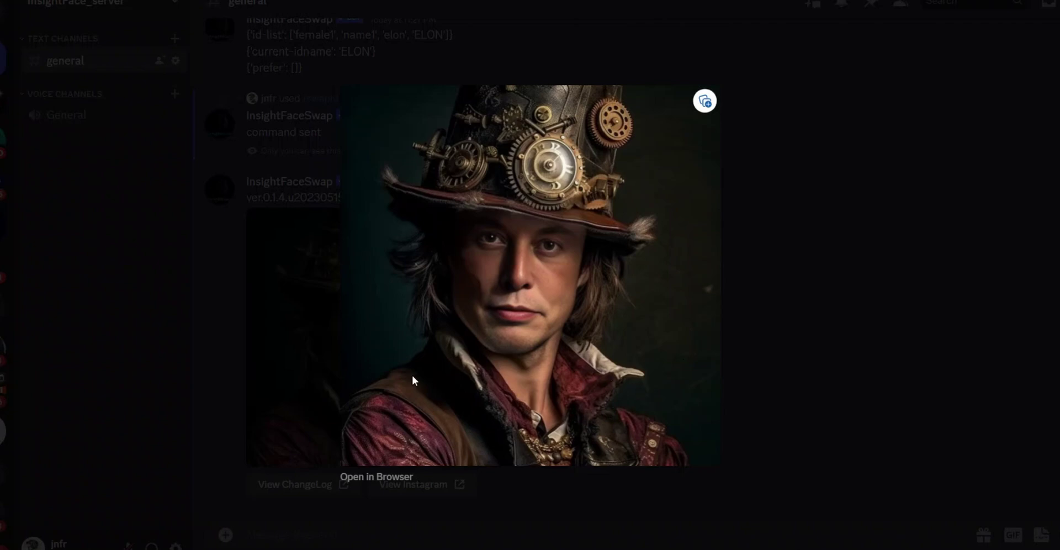
left_click(793, 290)
scroll(637, 380, "up", 5)
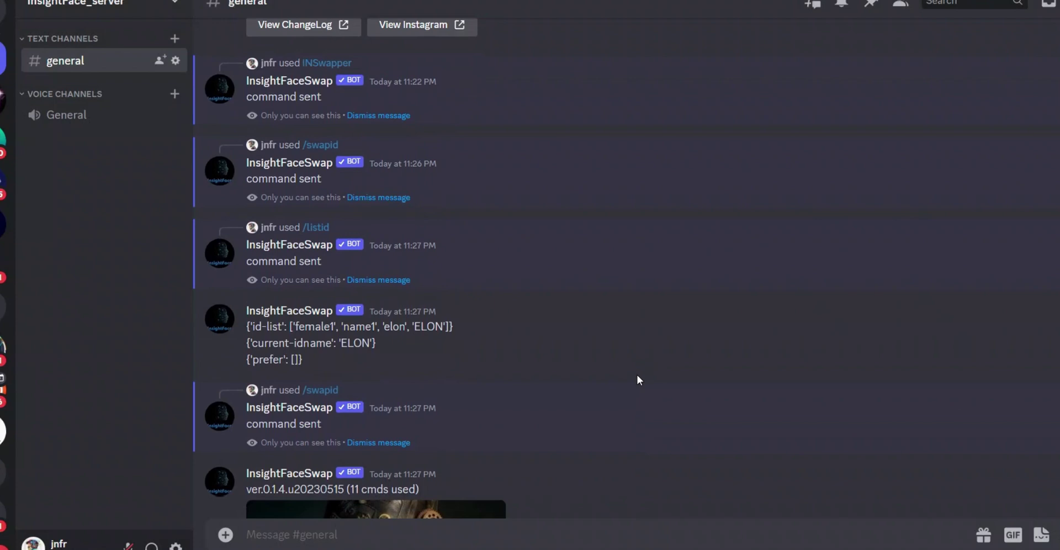
scroll(637, 379, "down", 4)
scroll(637, 380, "down", 2)
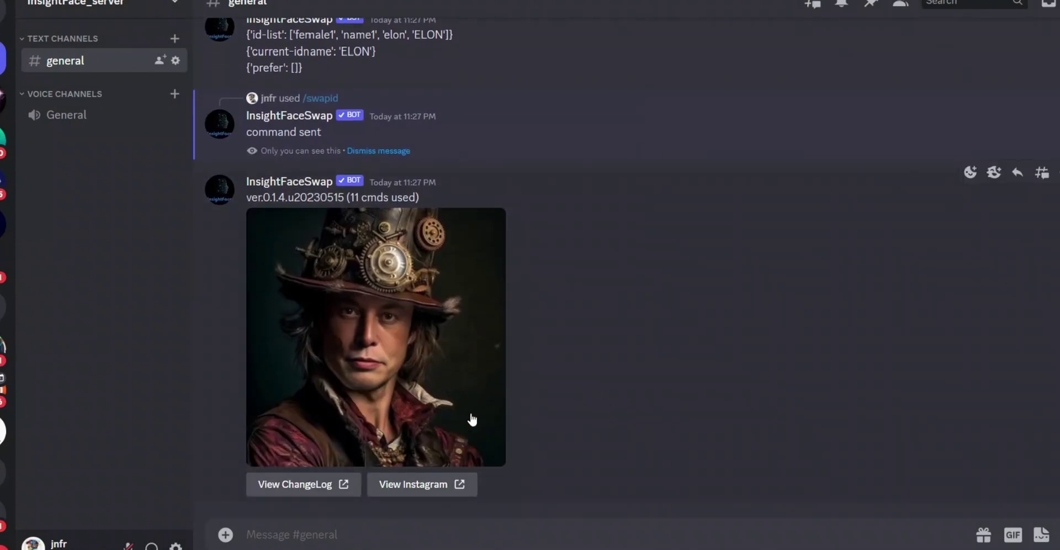
Examine the registered identity names and the current idname in the InsightFaceSwap id-list reply, including the female1 entry.
scroll(591, 351, "up", 4)
scroll(631, 222, "up", 2)
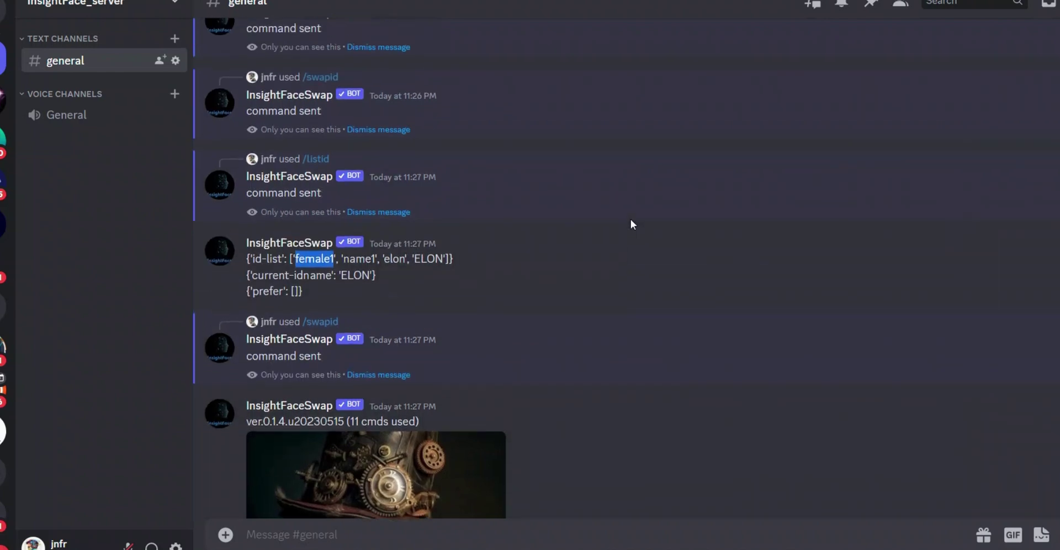
left_click(379, 274)
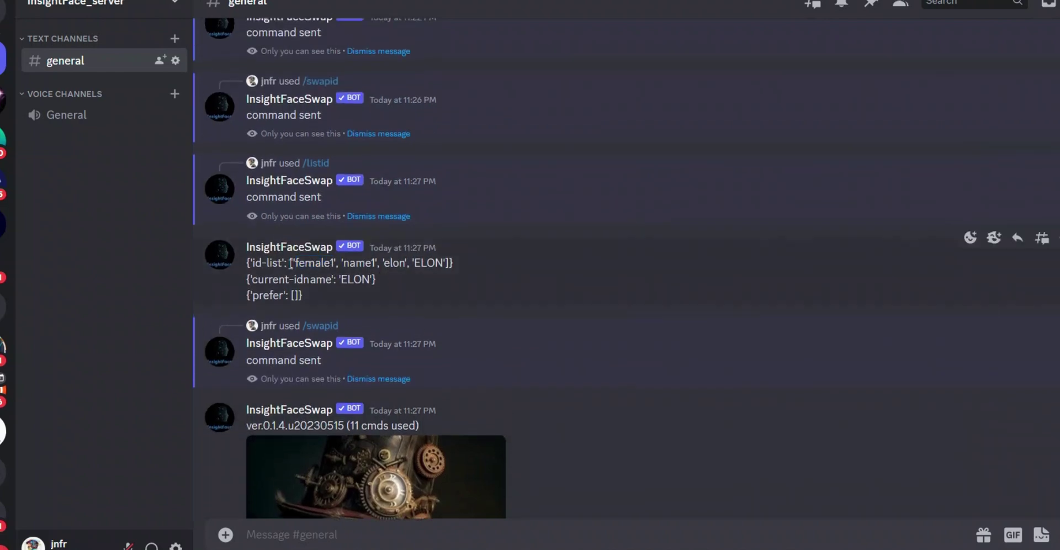
left_click_drag(290, 264, 449, 261)
left_click(387, 291)
left_click_drag(302, 262, 324, 263)
scroll(386, 303, "down", 2)
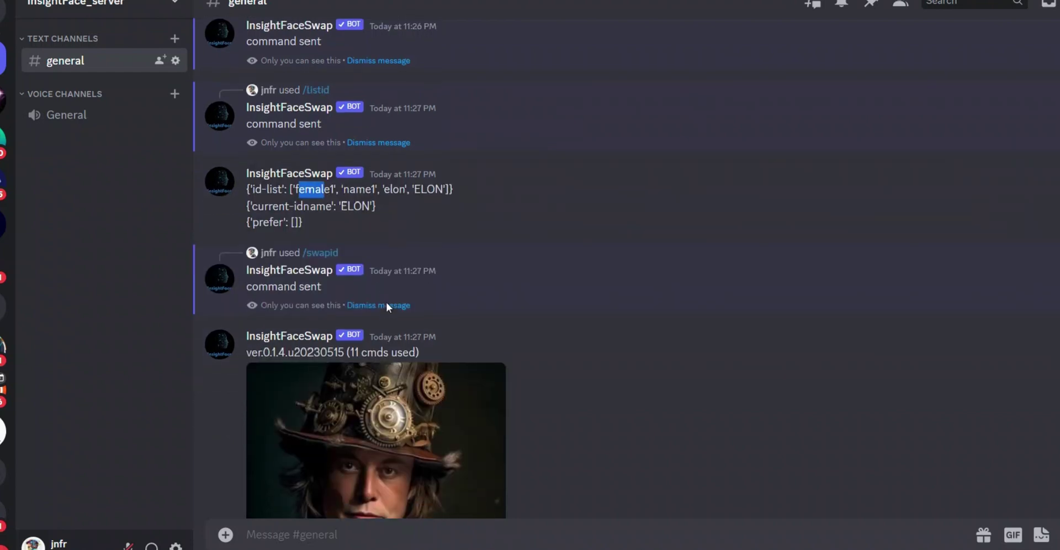
scroll(380, 286, "down", 4)
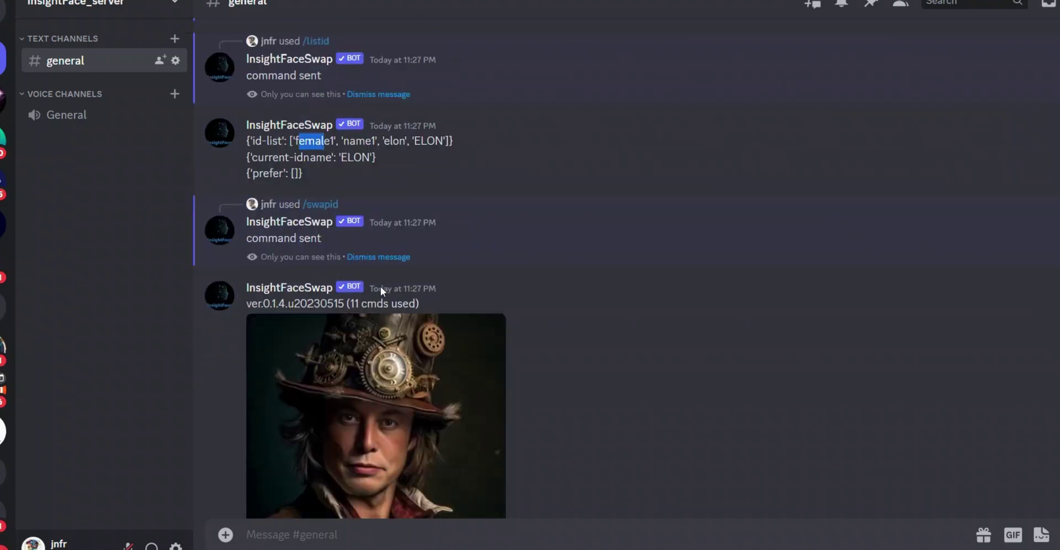
scroll(304, 232, "up", 4)
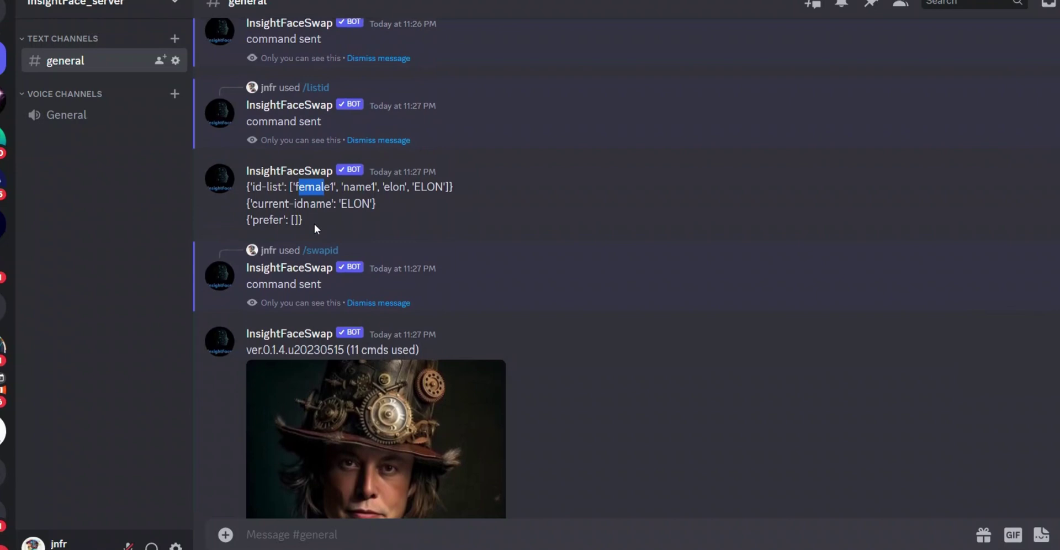
left_click_drag(376, 187, 319, 187)
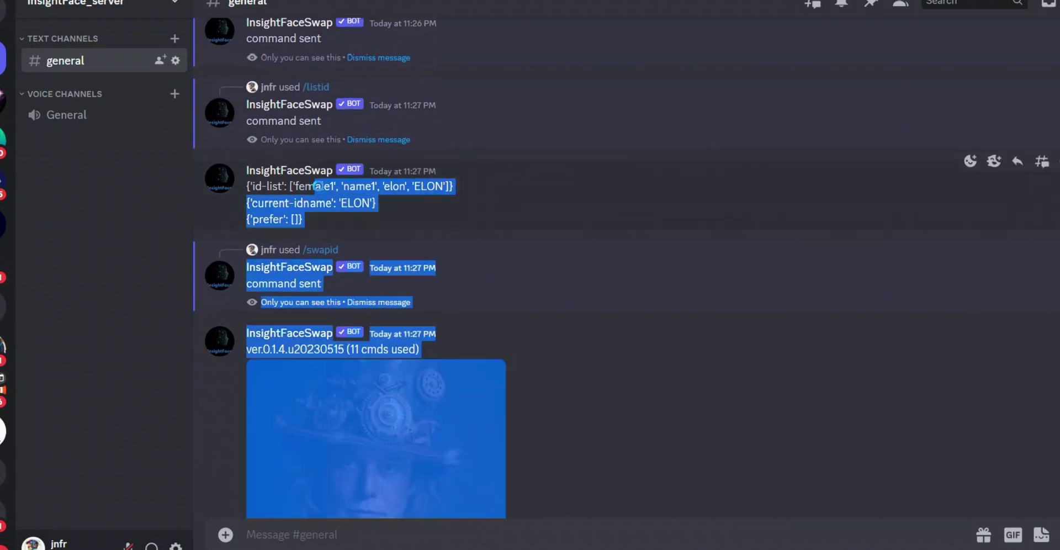
left_click(298, 190)
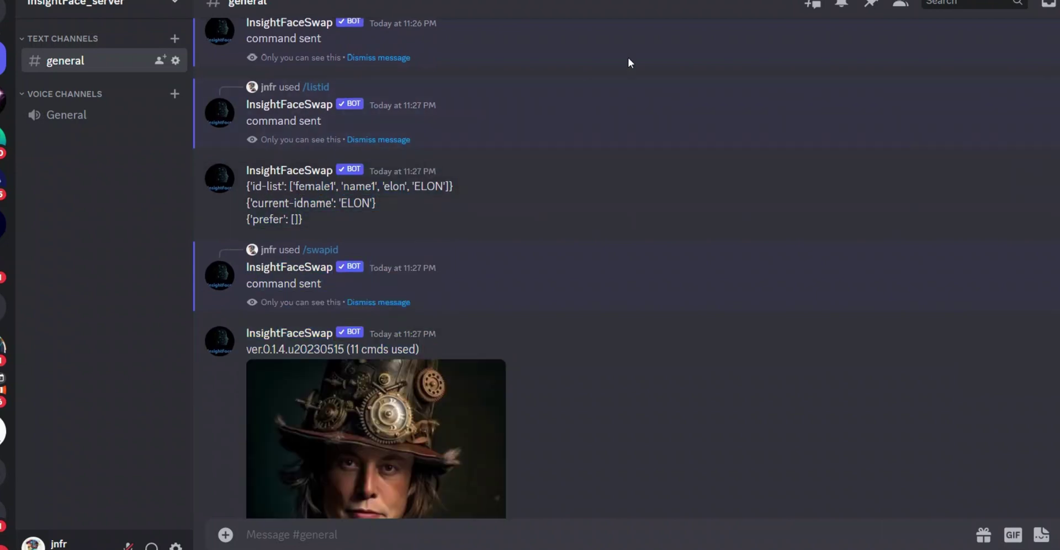
left_click_drag(465, 199, 252, 187)
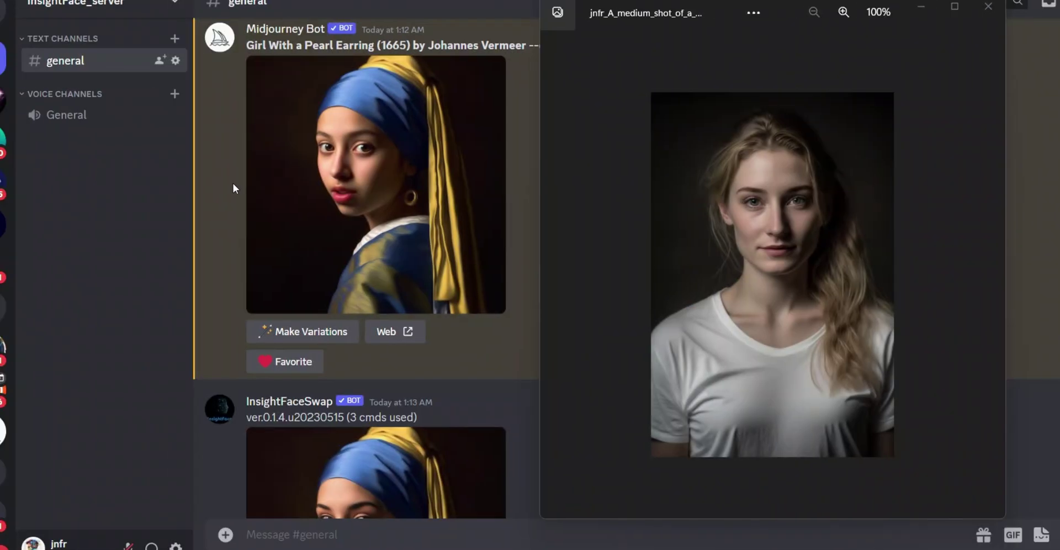
Compare Midjourney's Girl With a Pearl Earring grid and upscaled image with the InsightFaceSwap version beside the source portrait of the woman.
scroll(233, 183, "up", 2)
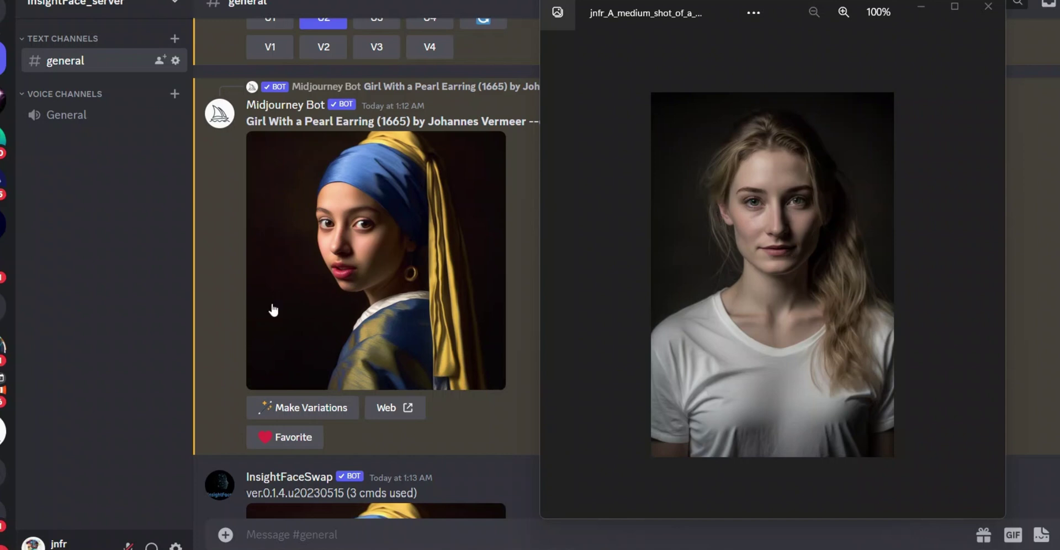
scroll(276, 307, "up", 3)
scroll(315, 264, "up", 2)
scroll(414, 203, "up", 1)
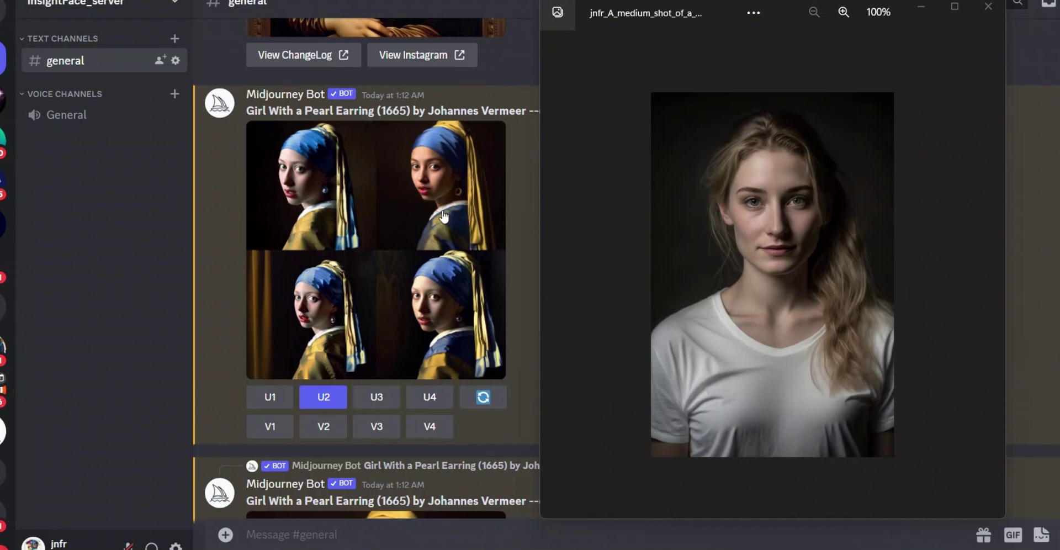
scroll(507, 280, "down", 3)
scroll(505, 276, "down", 4)
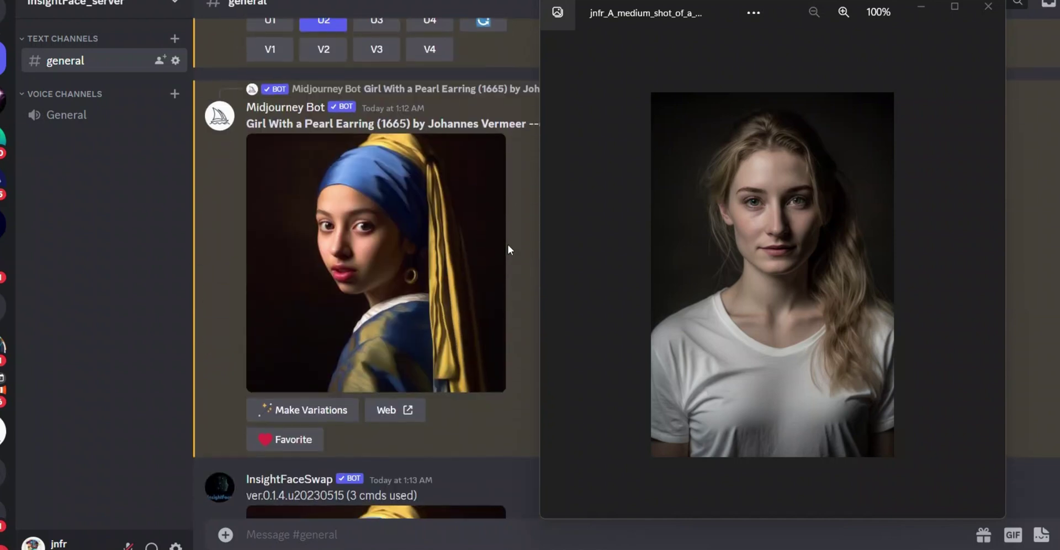
scroll(385, 255, "down", 7)
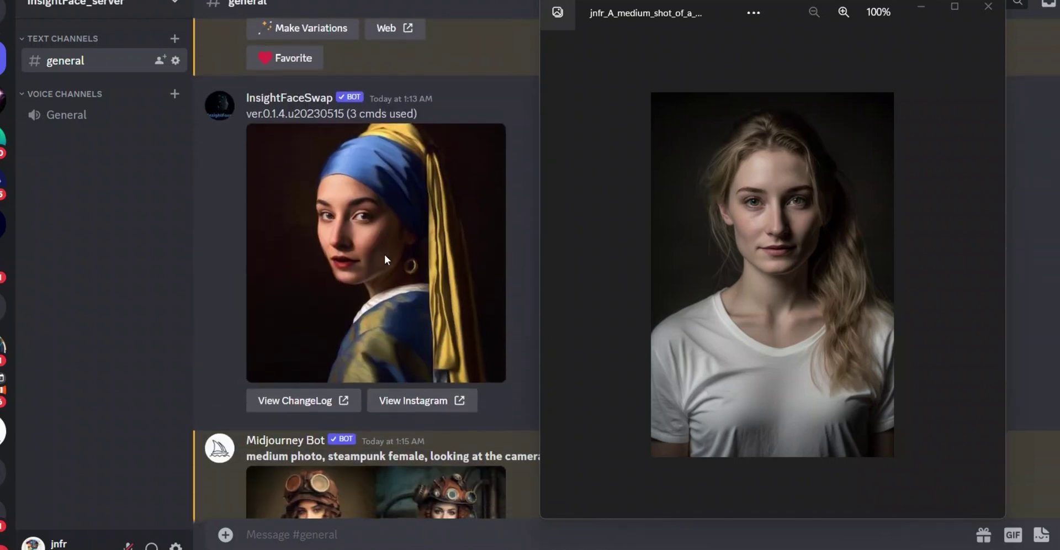
scroll(386, 260, "up", 3)
scroll(392, 275, "up", 1)
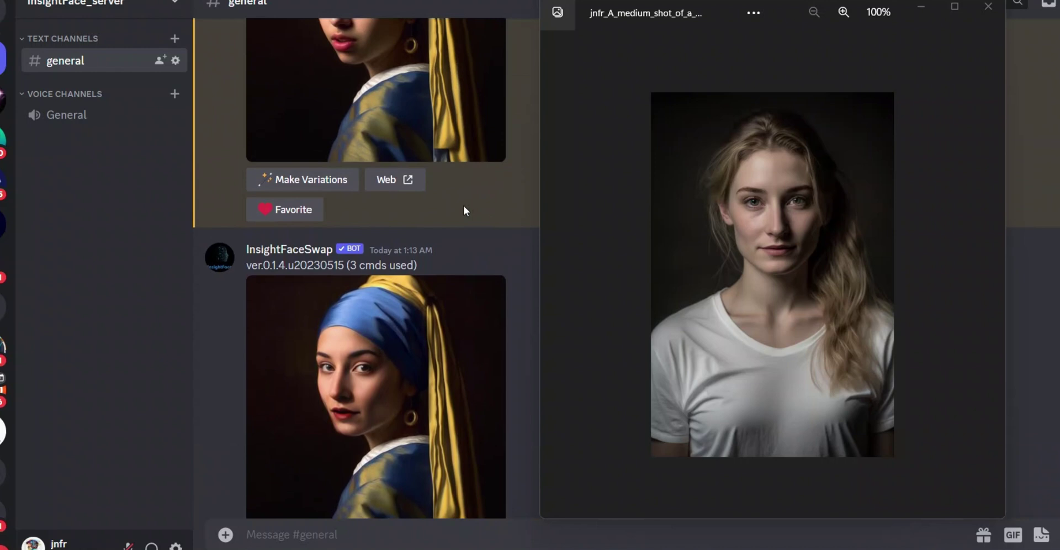
scroll(392, 402, "down", 1)
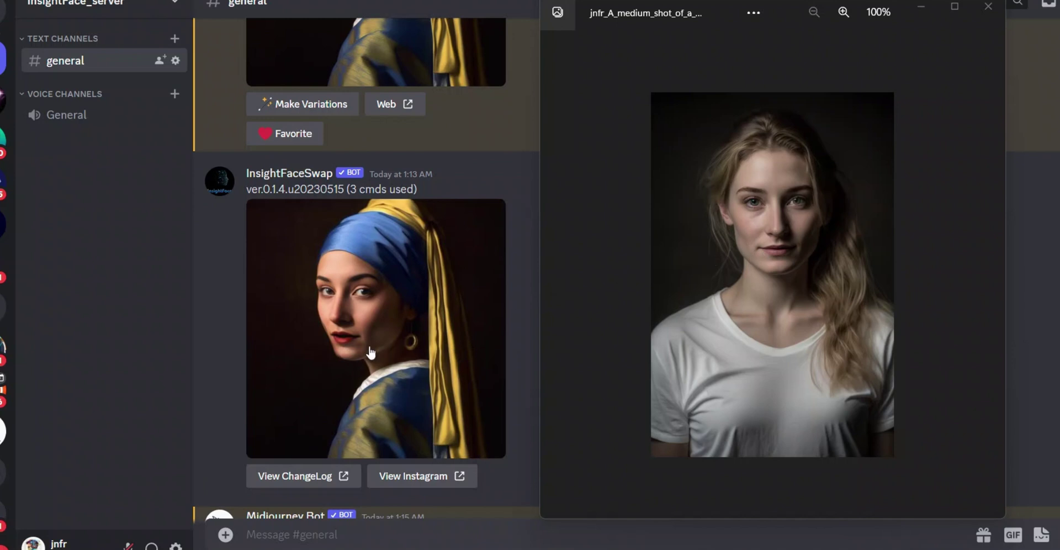
scroll(367, 348, "up", 4)
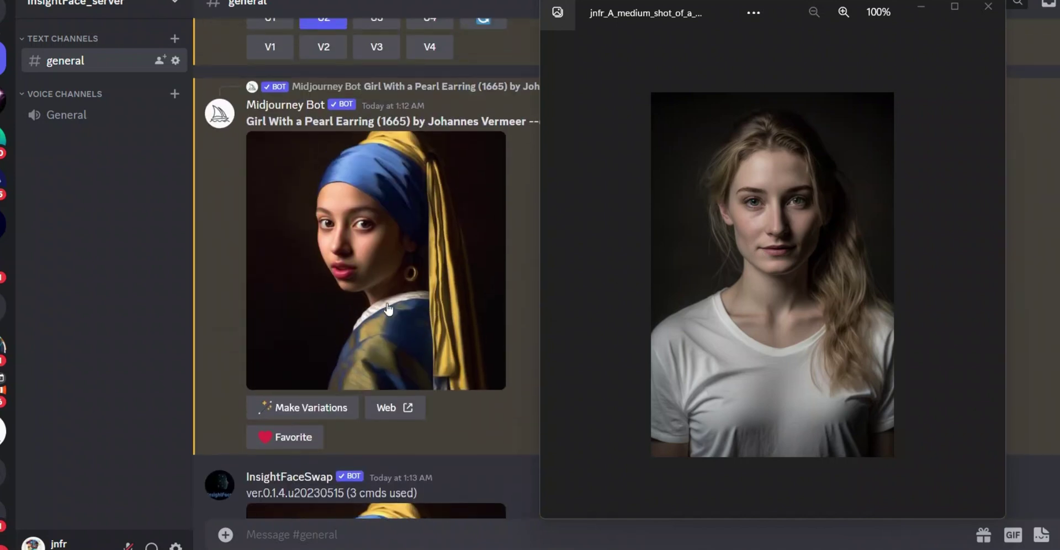
scroll(403, 345, "down", 3)
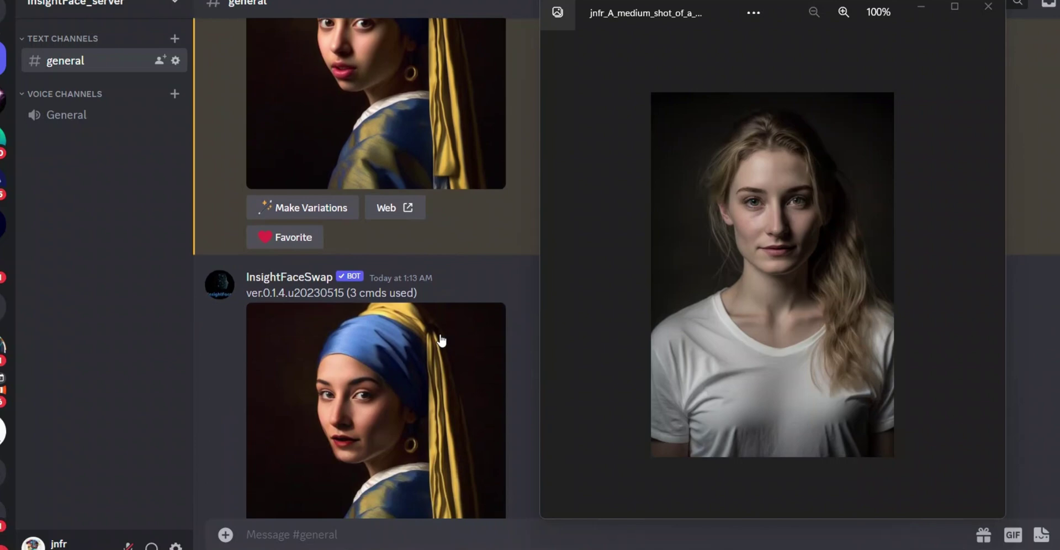
scroll(442, 340, "down", 3)
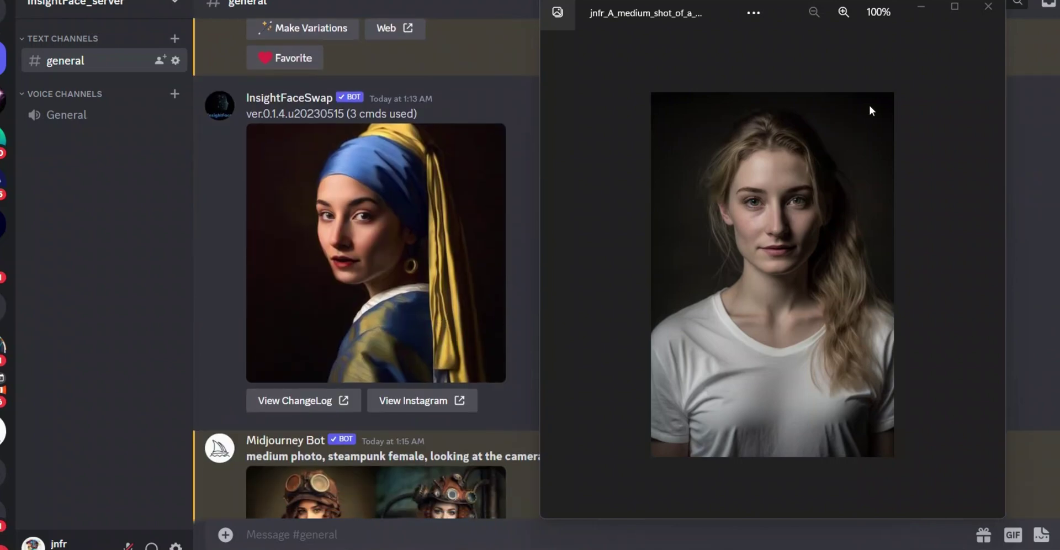